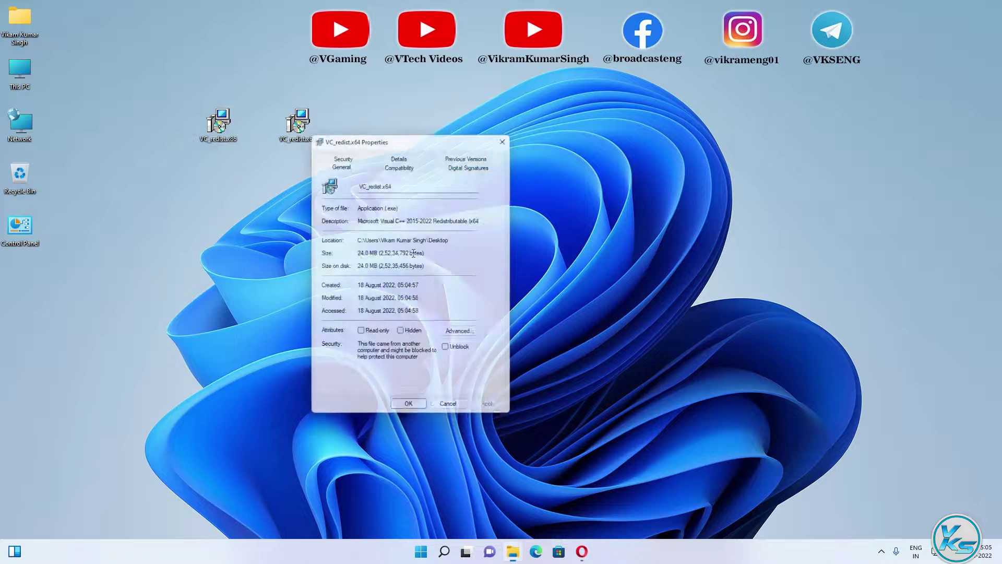
Unblock the VC_redist.x64 and VC_redist.x86 installers in their file properties and apply the change.
left_click(490, 413)
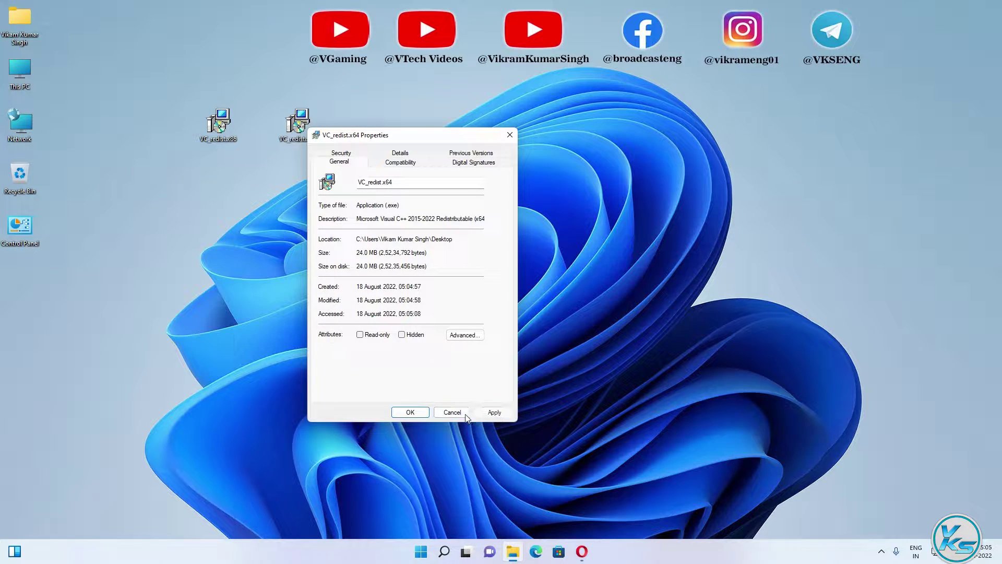
left_click(410, 412)
right_click(219, 136)
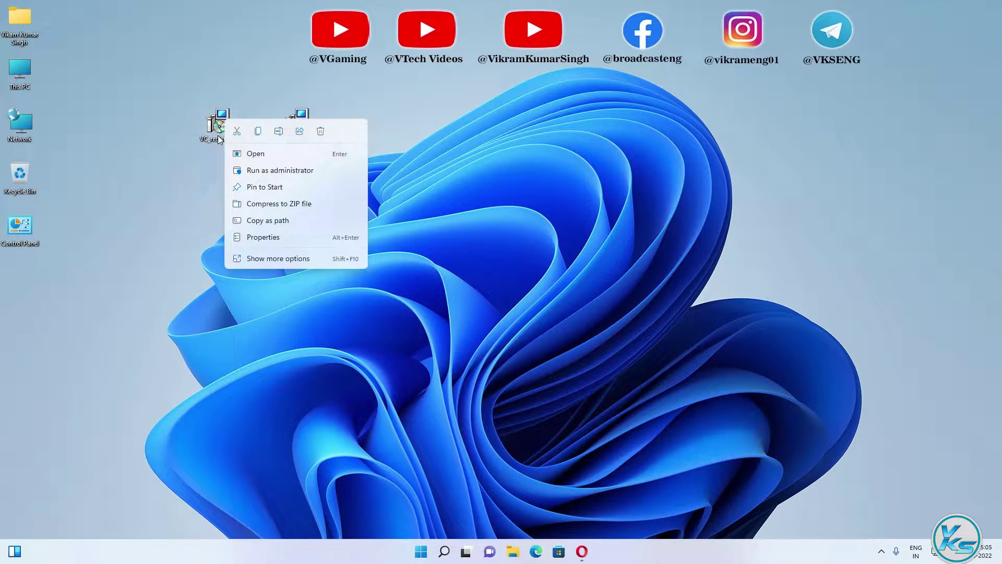
left_click(256, 237)
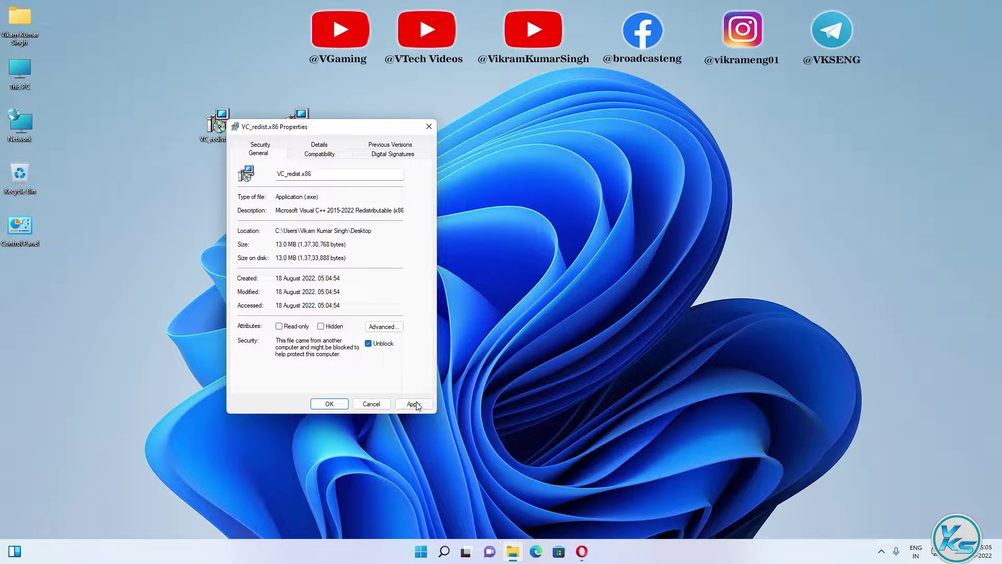
left_click(413, 404)
left_click(329, 404)
Install the Microsoft Visual C++ 2015-2022 Redistributable (x64) as administrator, accepting the license terms, and close the setup.
right_click(299, 128)
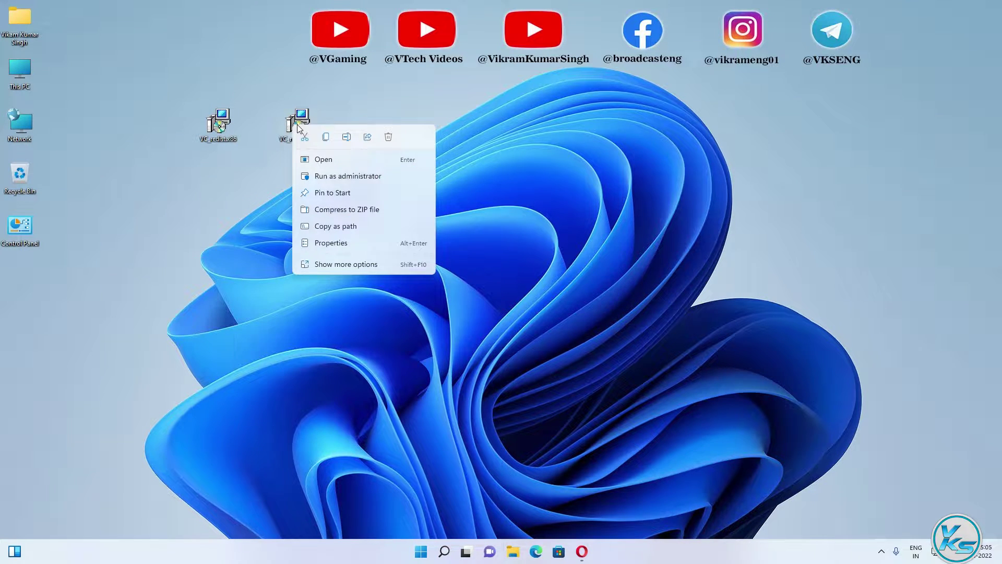
left_click(335, 176)
left_click(447, 360)
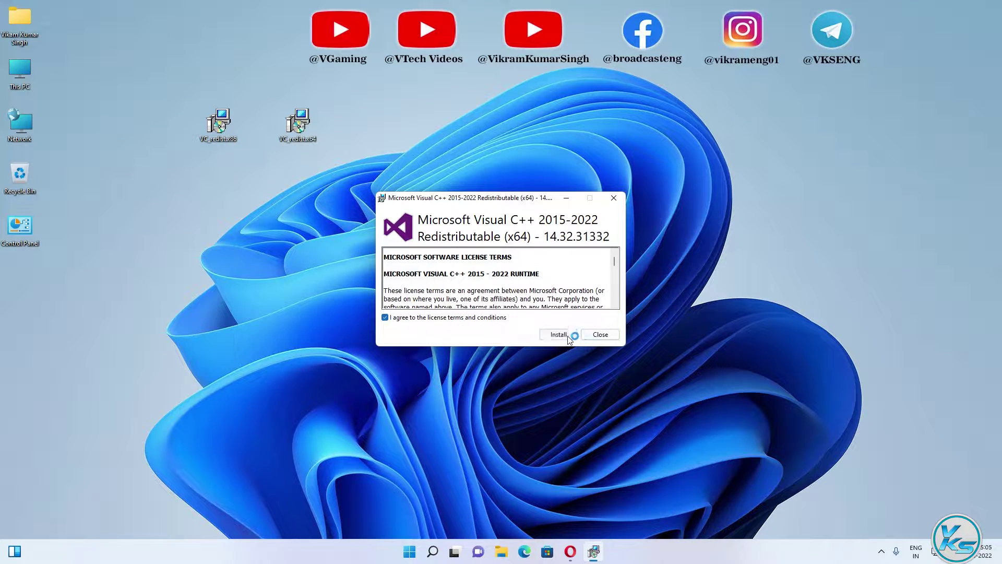
left_click(569, 337)
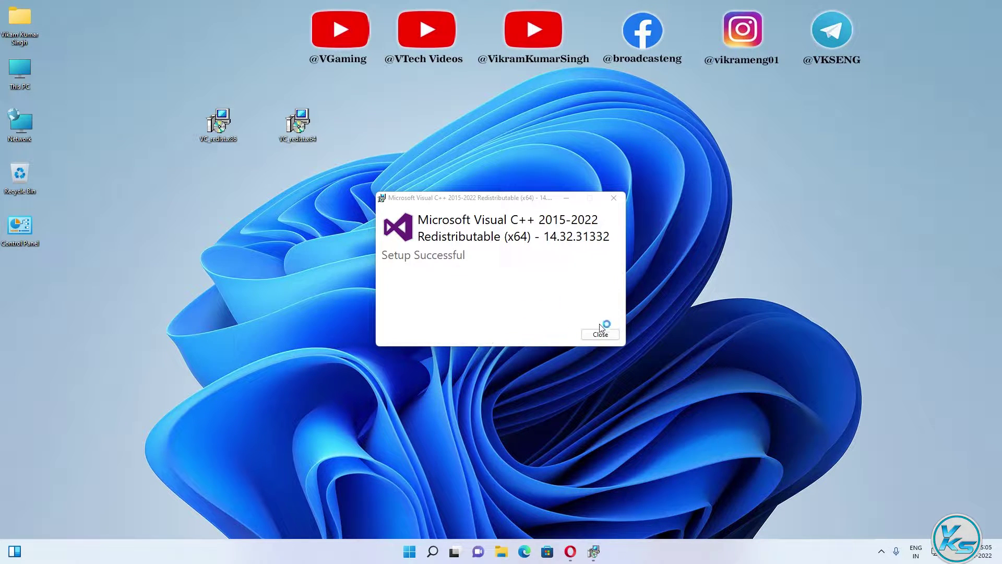
left_click(600, 330)
Install the Microsoft Visual C++ 2015-2022 Redistributable (x86) as administrator, accepting the license terms, and close the setup.
right_click(220, 121)
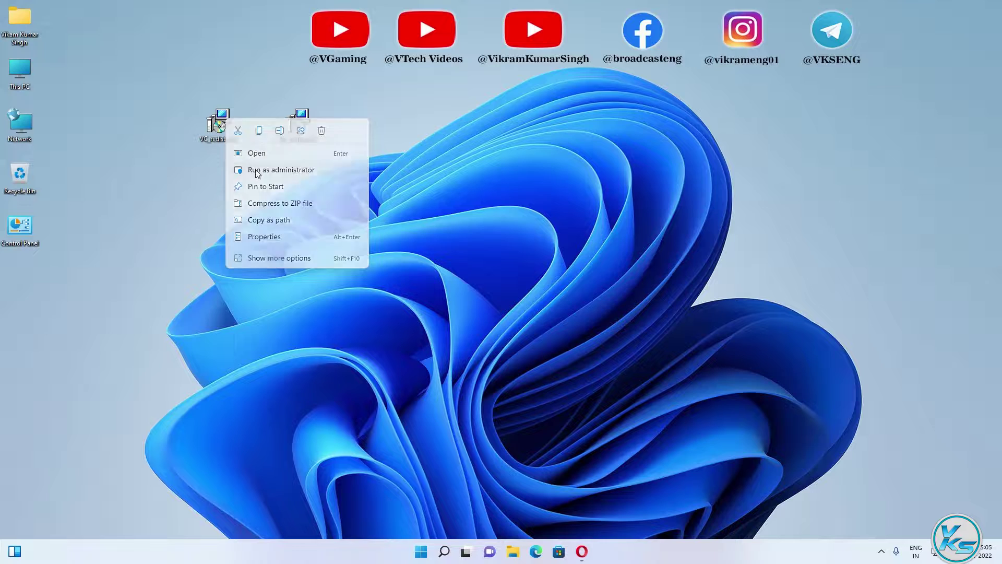
left_click(257, 170)
left_click(555, 360)
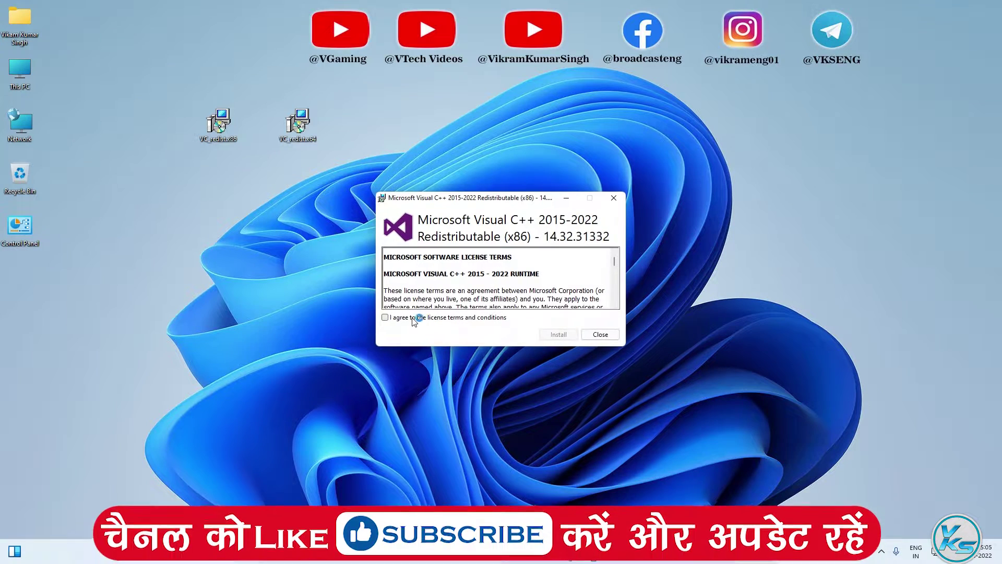
left_click(415, 318)
left_click(557, 335)
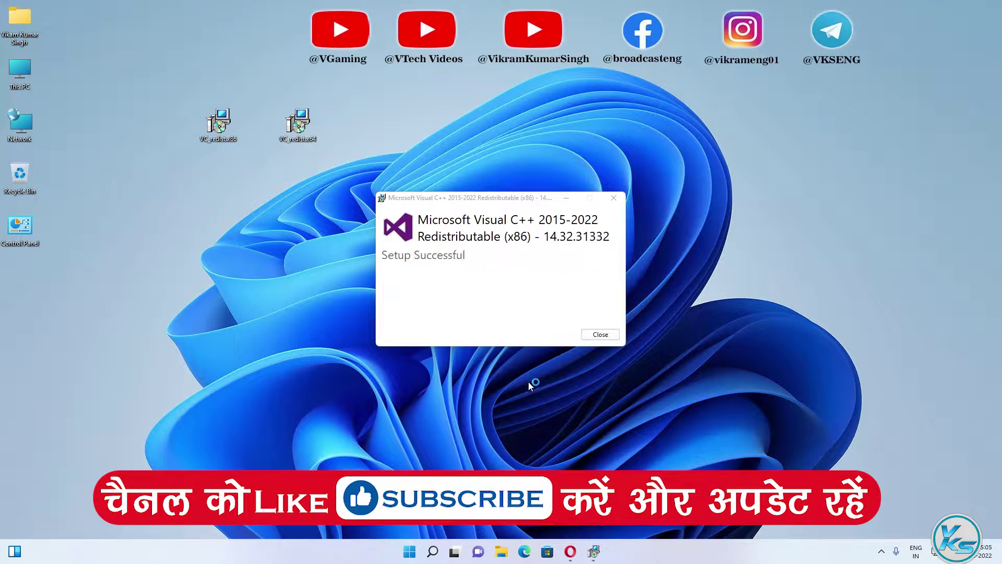
left_click(589, 332)
Permanently delete both VC_redist installers from the desktop.
left_click_drag(330, 165, 189, 121)
key("shift+Delete")
left_click(543, 283)
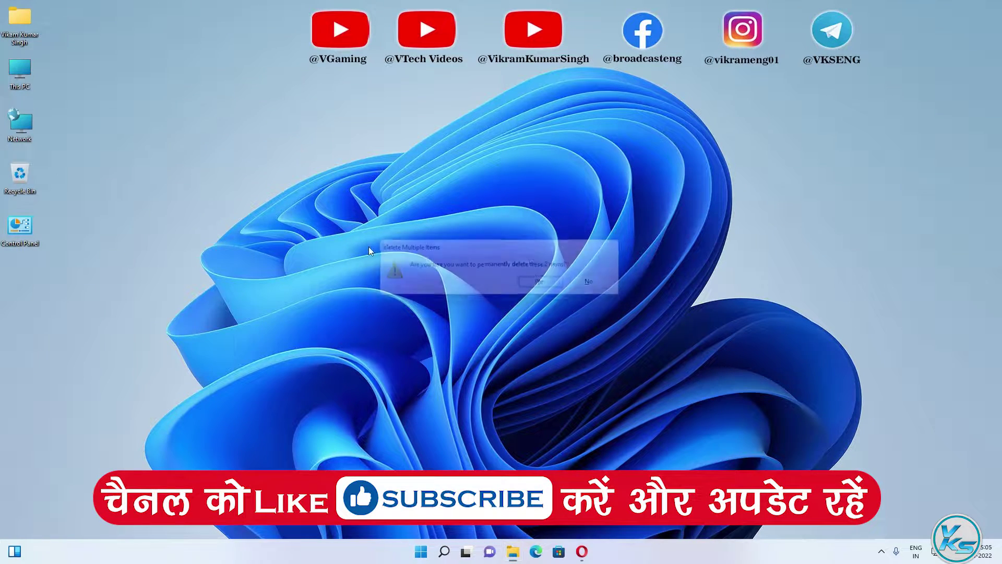
right_click(420, 551)
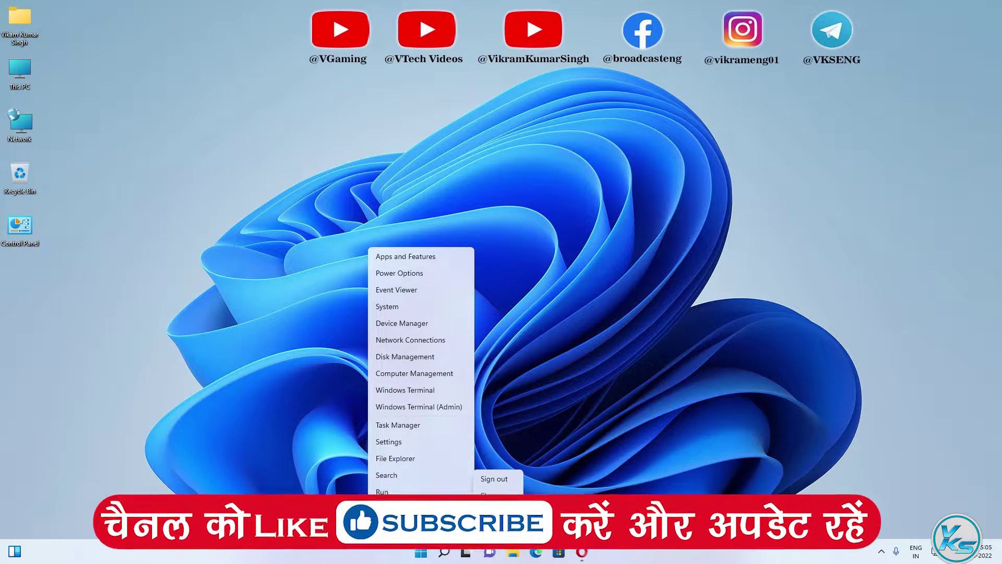
left_click(575, 431)
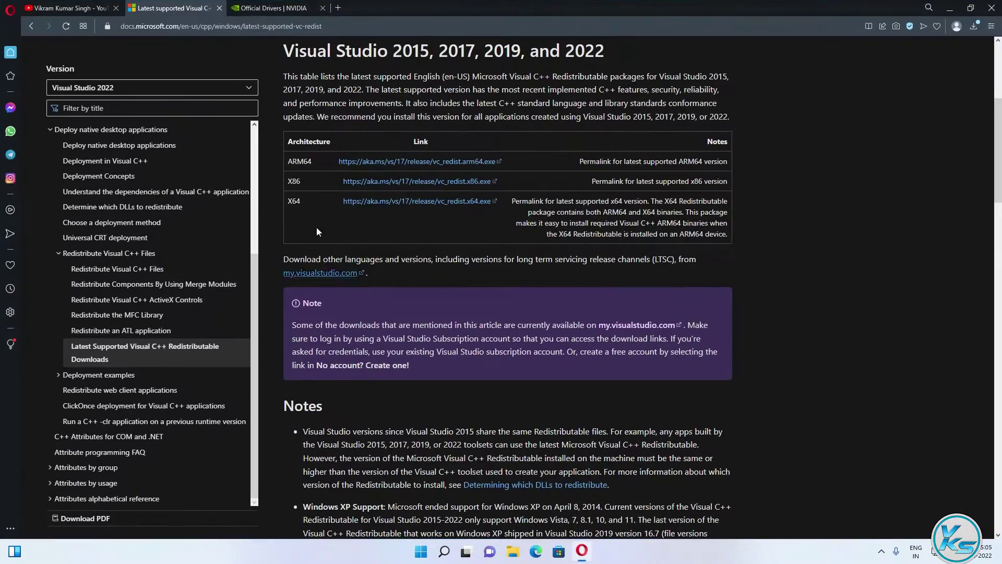
Find the NVIDIA Game Ready Driver for the GeForce RTX 3090 Ti (GeForce RTX 30 Series) on Windows 11 in Opera, then minimize the browser.
left_click(263, 8)
left_click(158, 26)
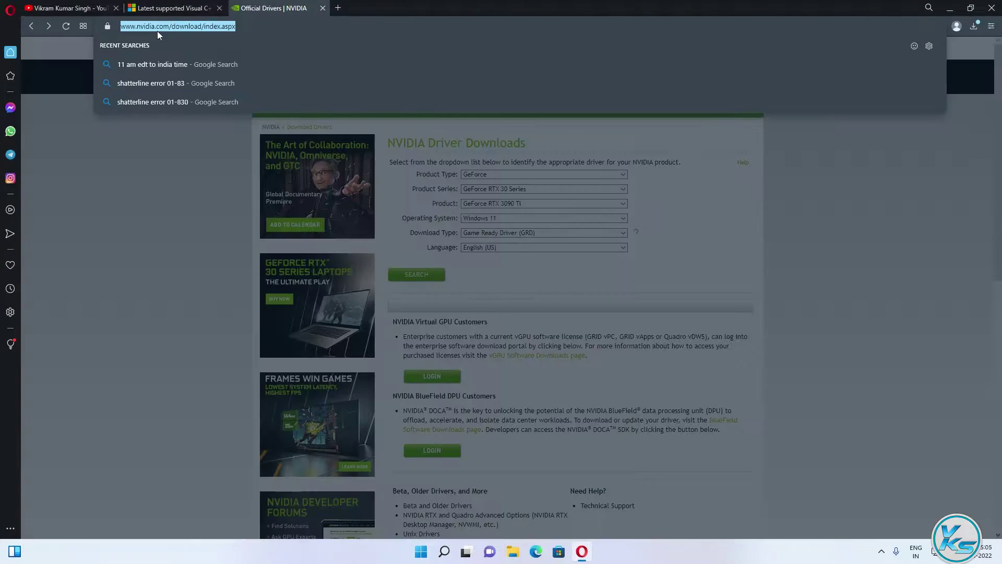
left_click(332, 206)
left_click(532, 180)
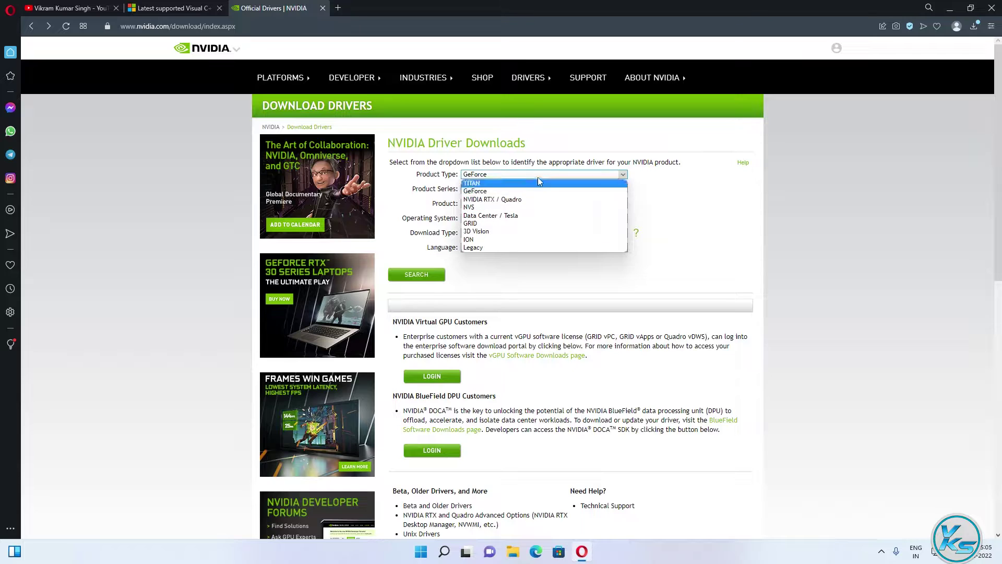
left_click(695, 188)
left_click(600, 189)
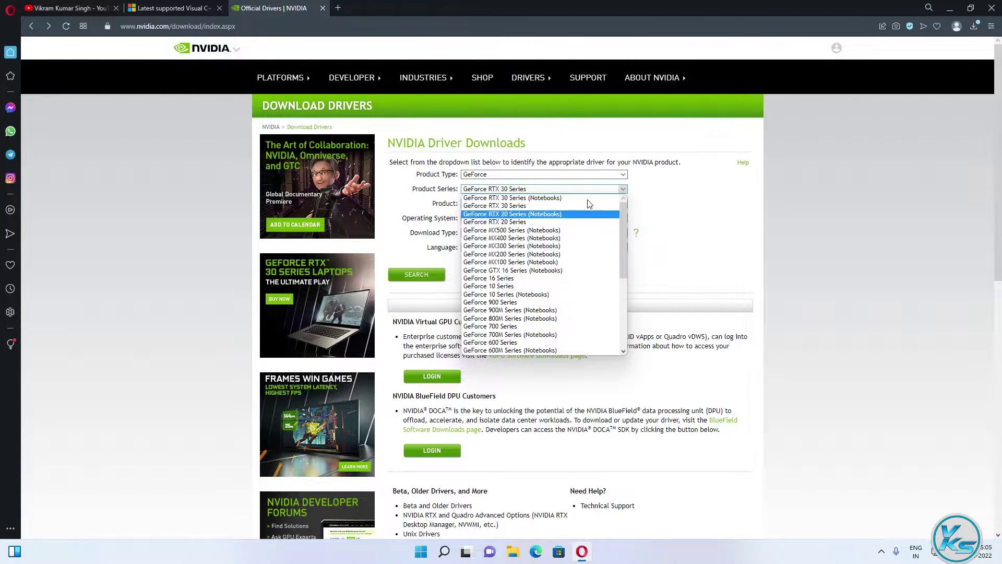
left_click(522, 206)
left_click(542, 204)
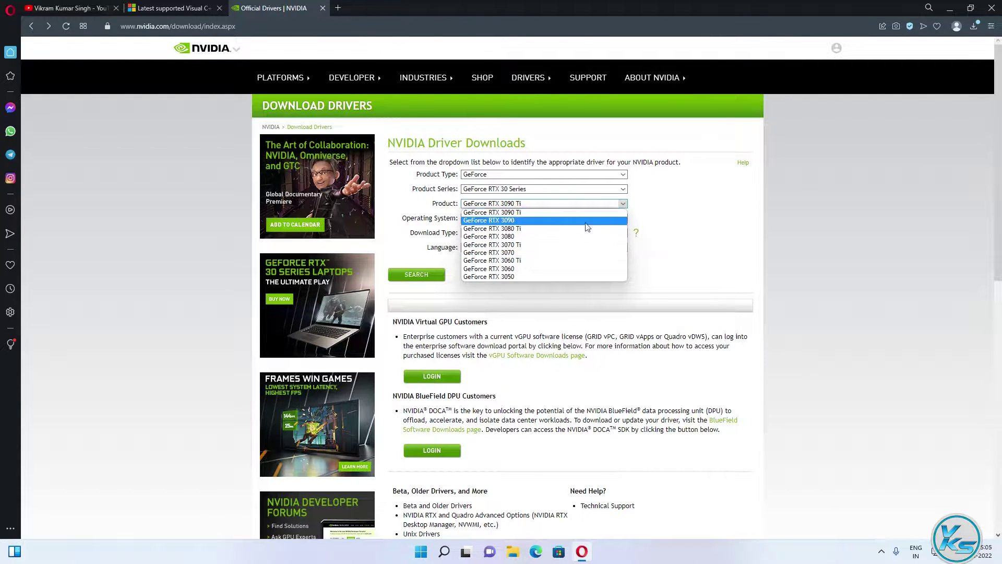
left_click(545, 213)
left_click(544, 219)
left_click(665, 223)
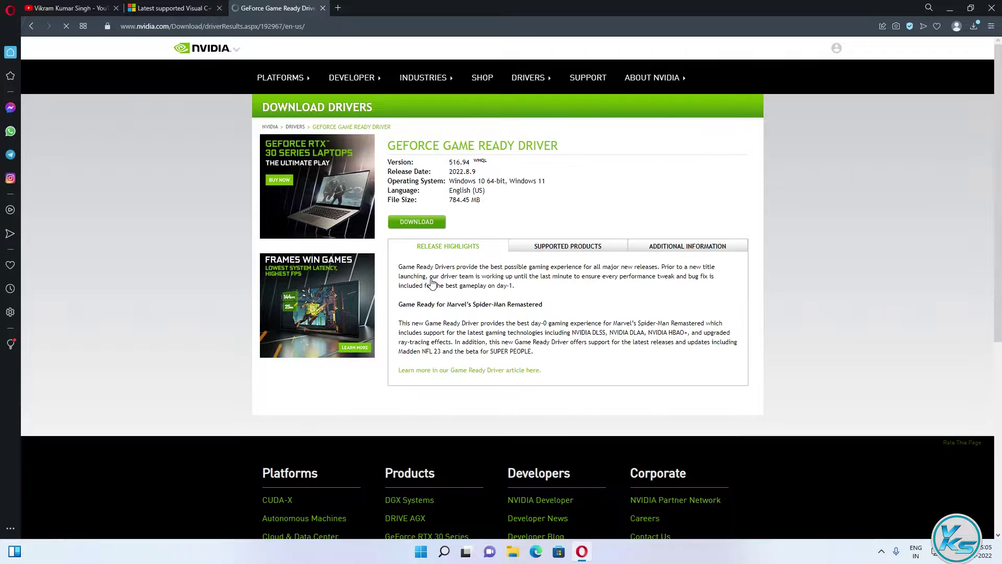
left_click(950, 8)
Check the installed programs in Control Panel for both Visual C++ 2015-2022 Redistributables and the NVIDIA Graphics Driver, then close it.
double_click(19, 230)
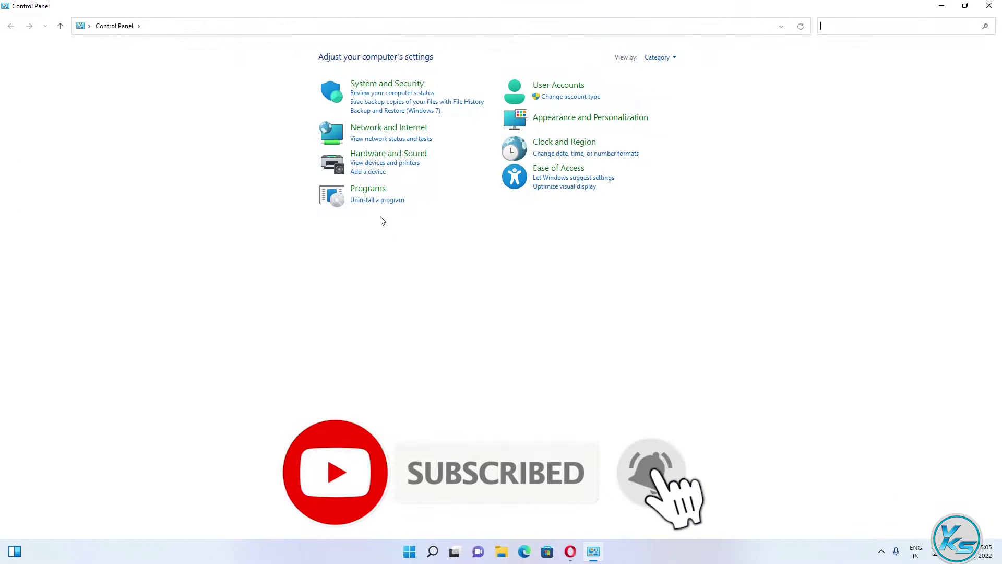
left_click(374, 193)
left_click(12, 26)
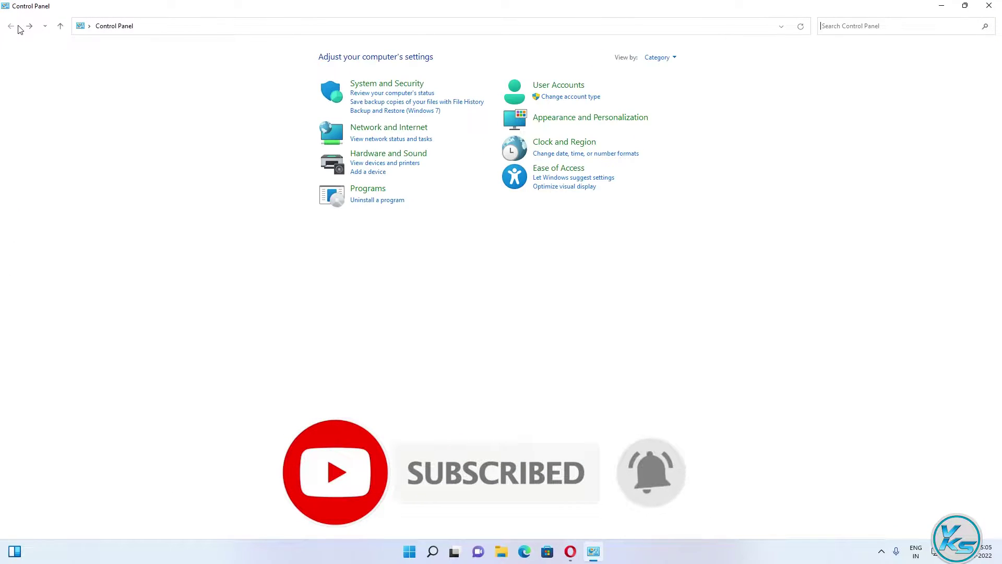
left_click(392, 200)
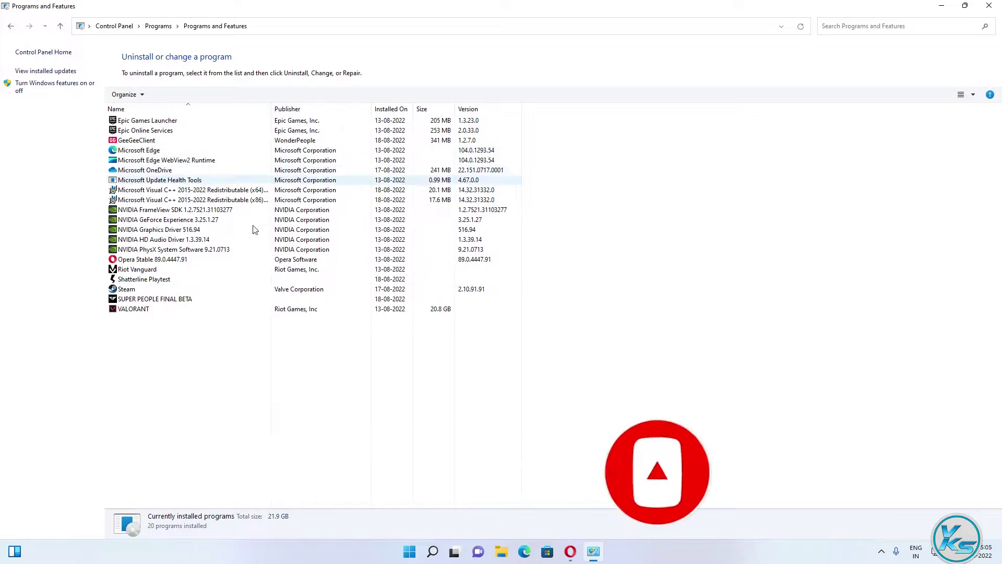
left_click(212, 191)
left_click(213, 200)
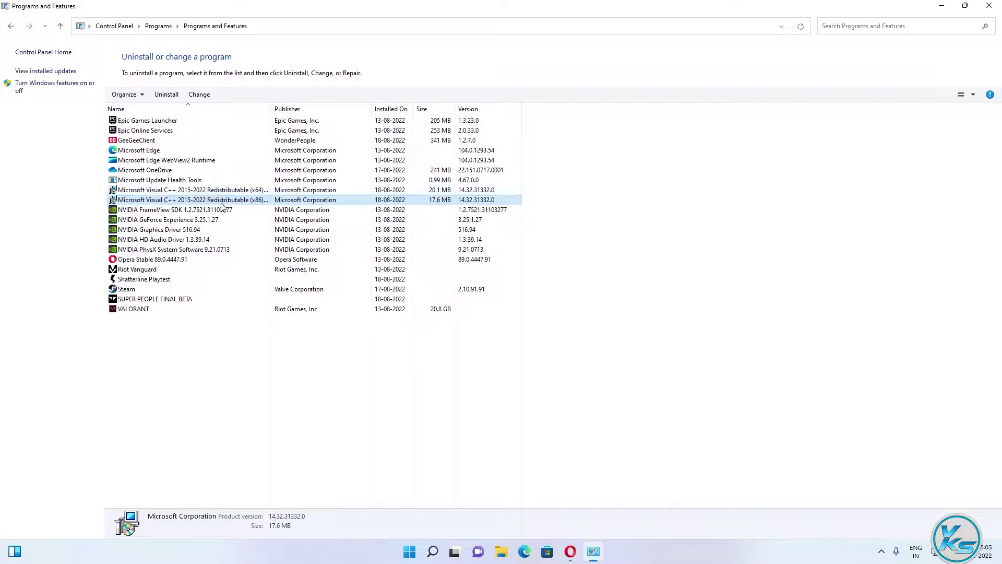
left_click(194, 230)
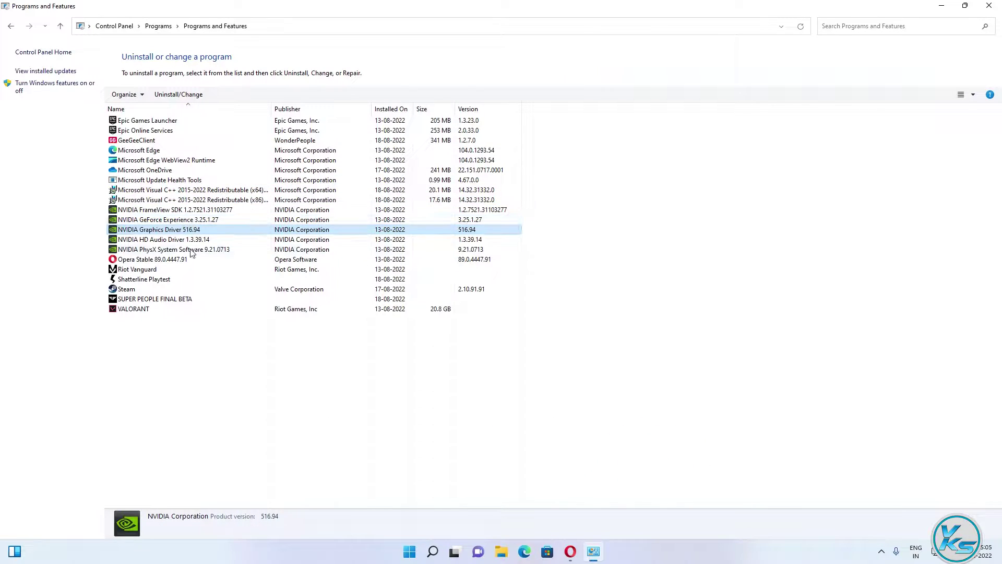
left_click(991, 6)
Find Epic Games Launcher on the computer and open the Win32 folder that holds its executable.
key("super+s")
type("e")
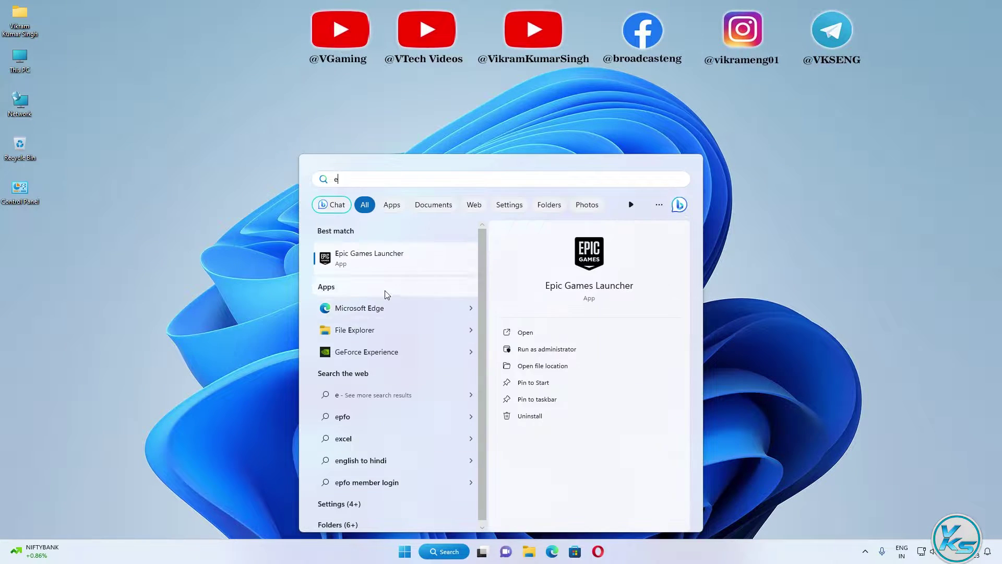
right_click(385, 258)
left_click(420, 290)
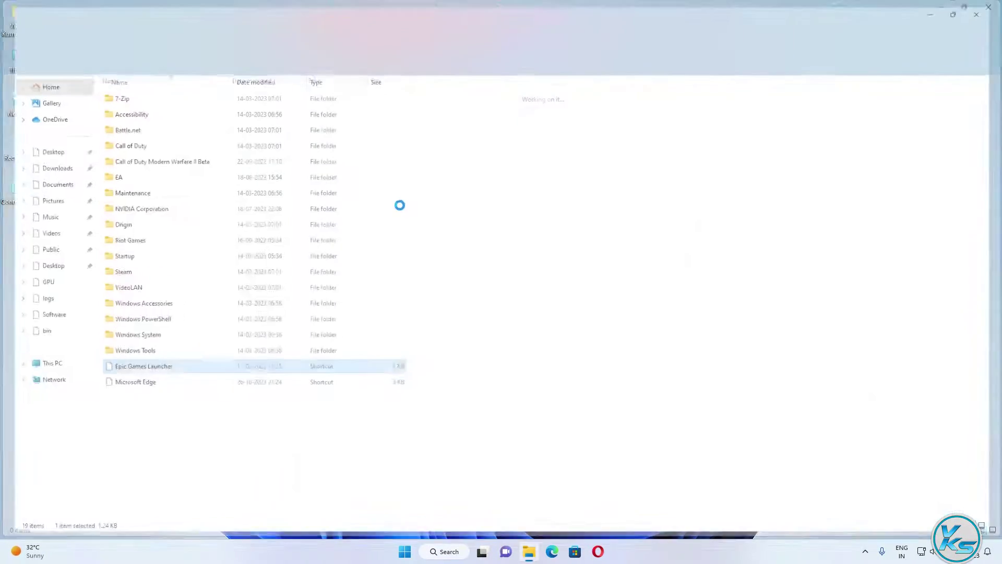
right_click(123, 375)
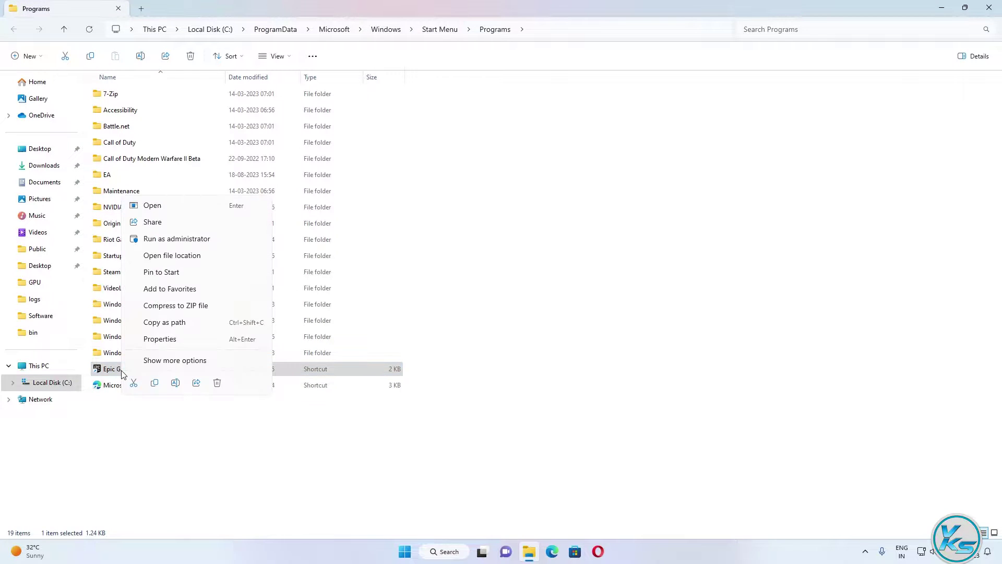
left_click(164, 256)
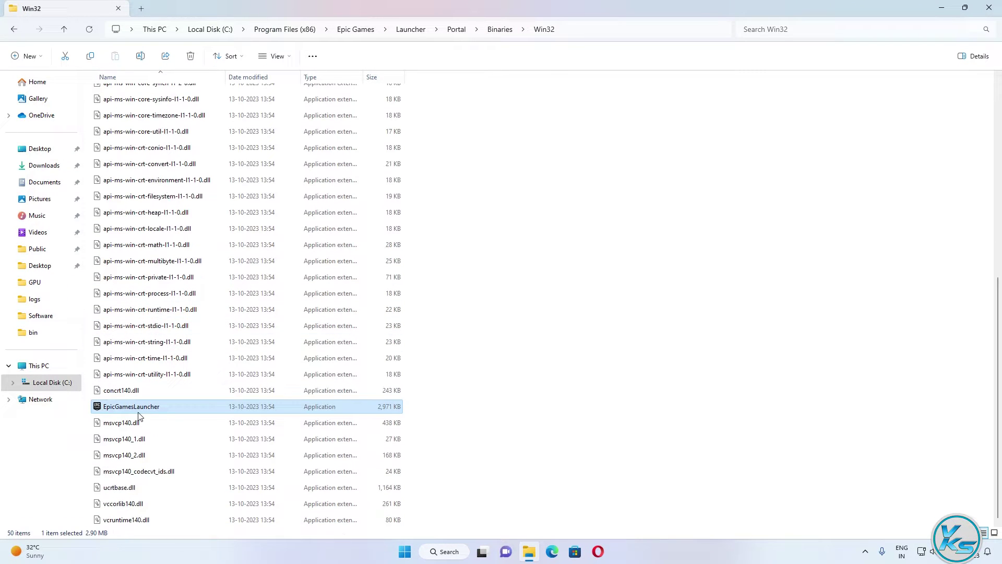
Try overriding the high DPI scaling of EpicGamesLauncher in its compatibility settings, with scaling performed by Application.
right_click(140, 407)
left_click(172, 377)
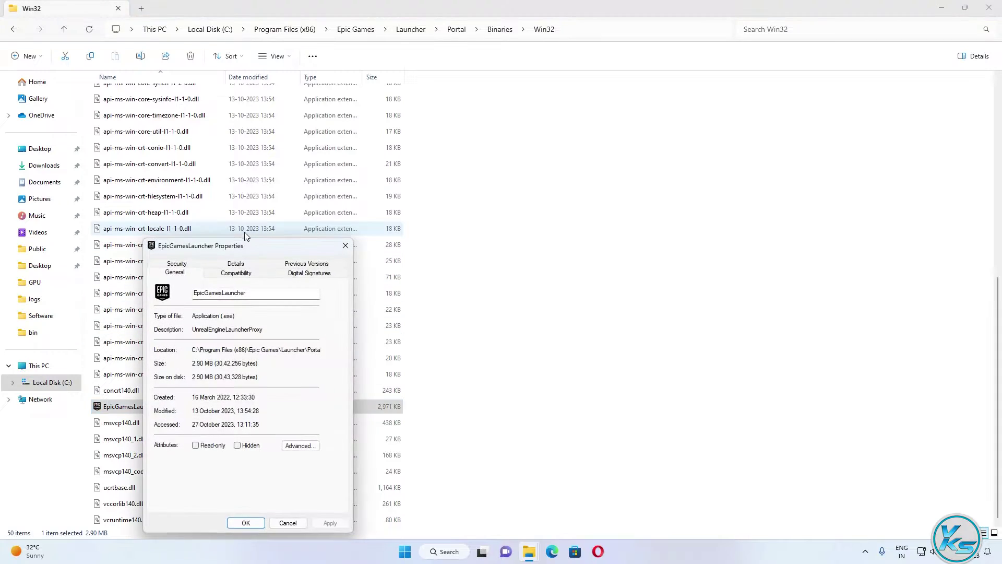
left_click_drag(251, 195, 483, 87)
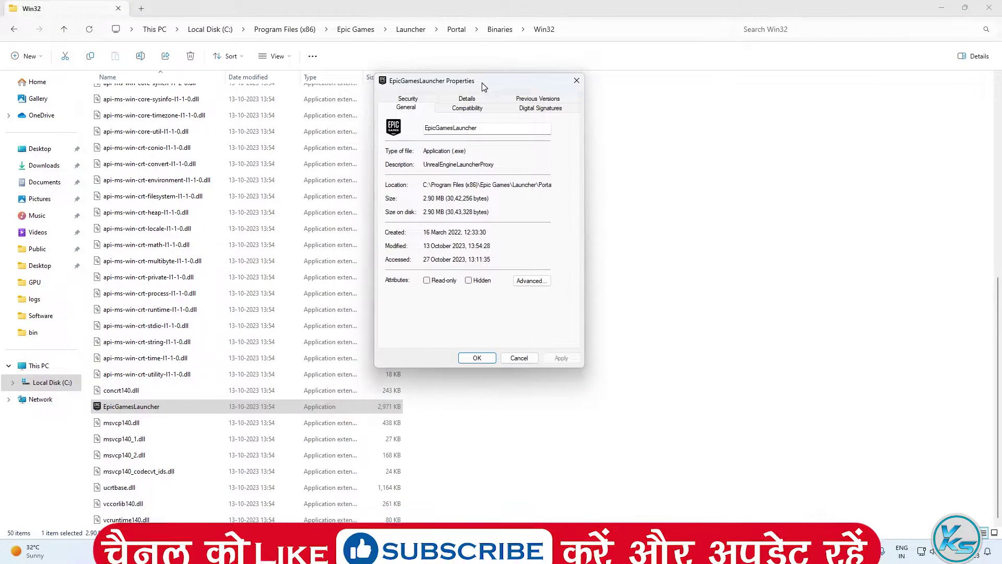
left_click(467, 107)
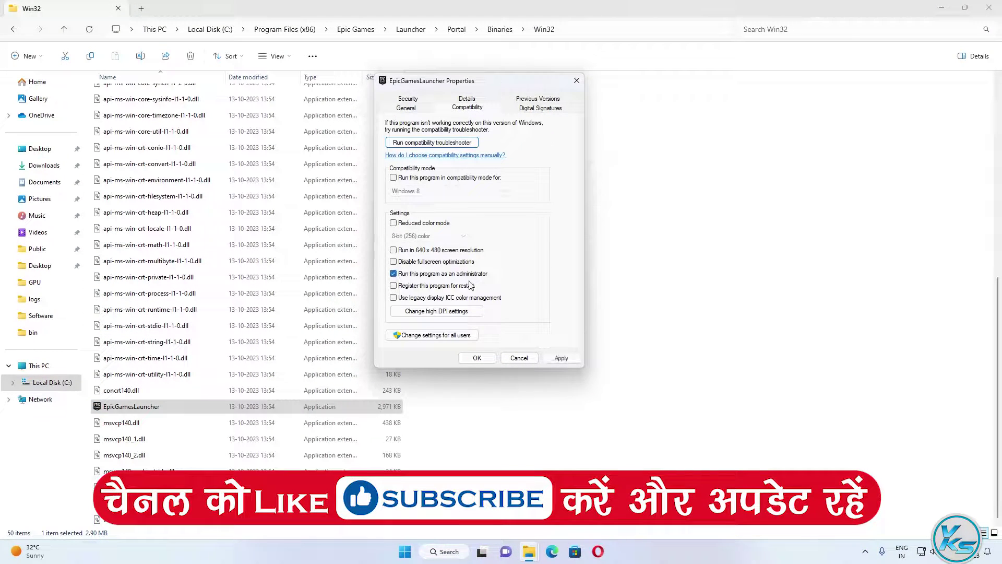
left_click(446, 311)
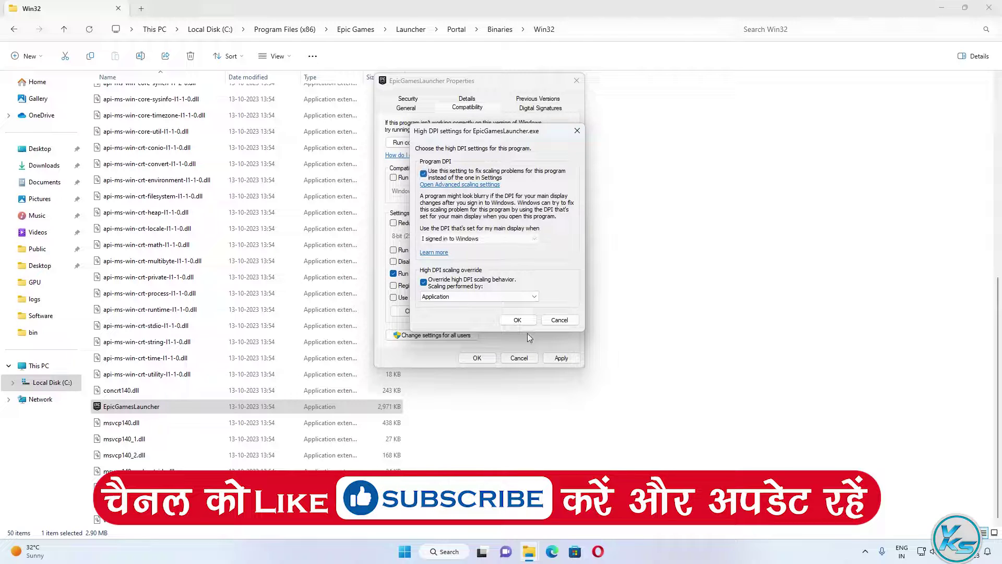
left_click(556, 320)
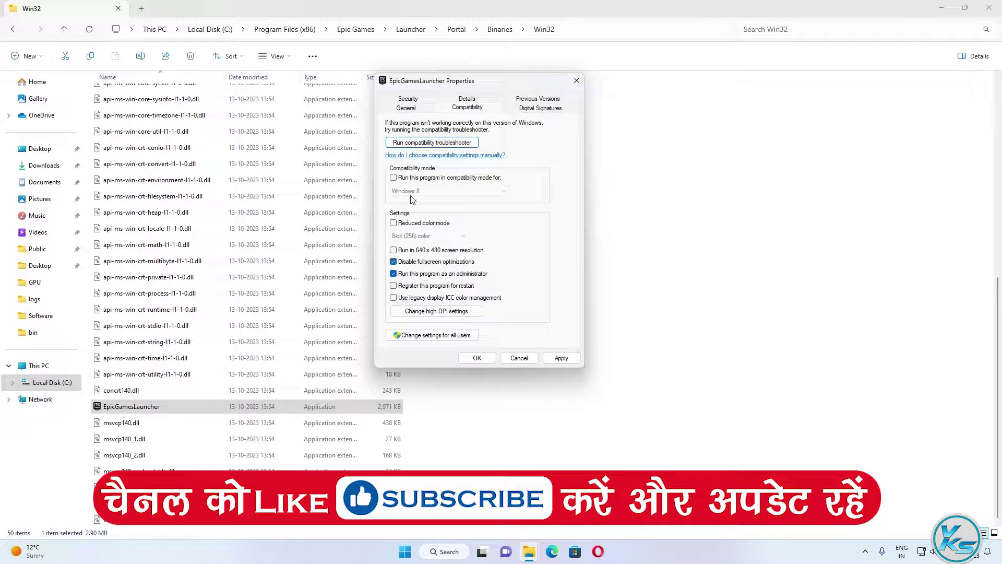
Try Windows 8 compatibility mode with fullscreen optimizations disabled for EpicGamesLauncher, then discard the changes and close the folder.
left_click(429, 192)
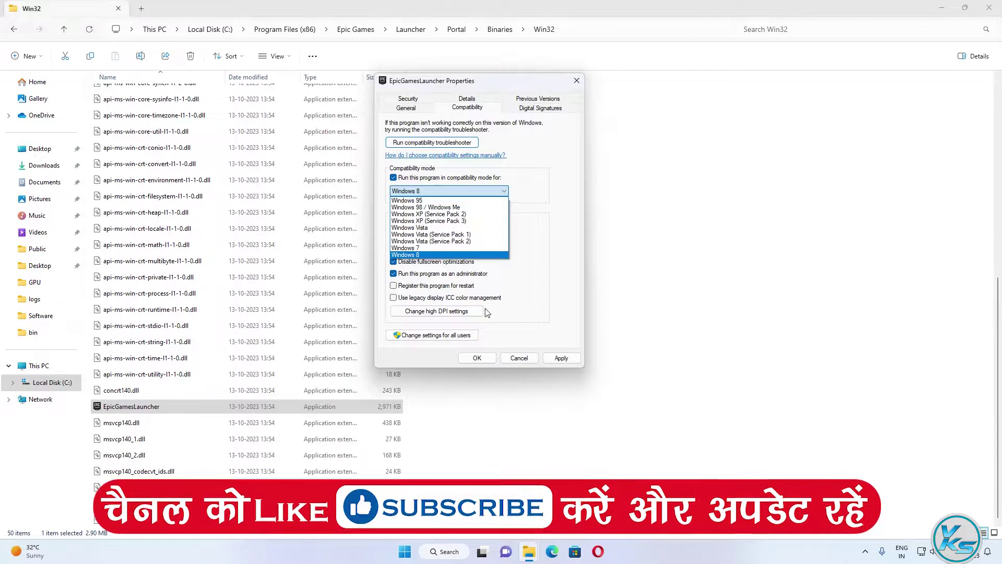
left_click(514, 359)
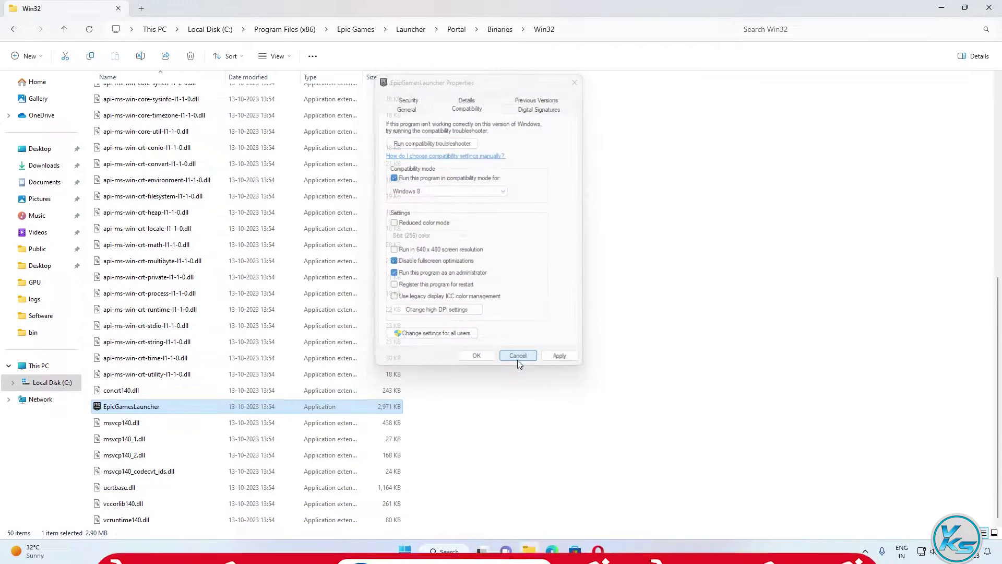
left_click(518, 359)
left_click(987, 9)
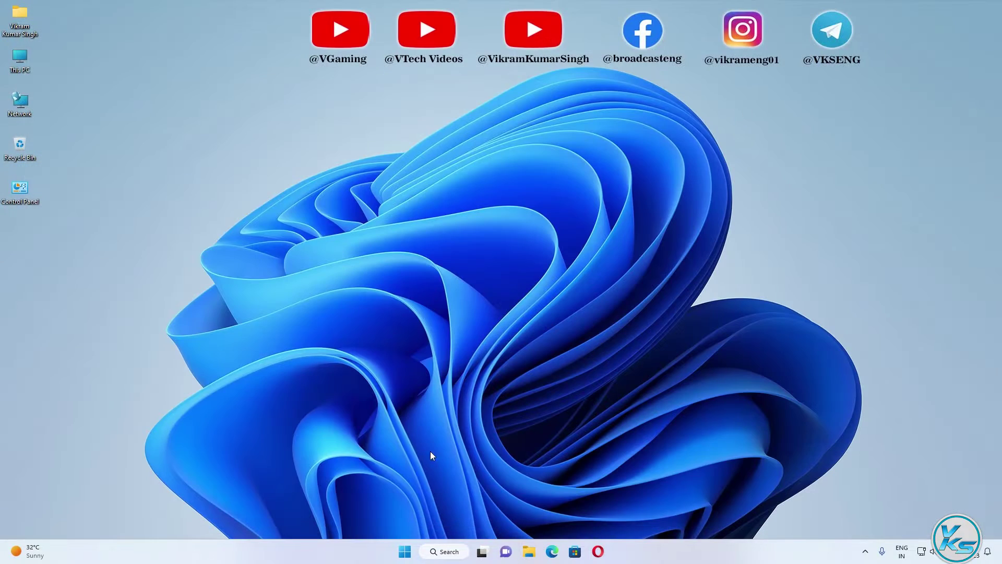
Check the Game Mode setting in the Gaming section of Windows Settings, then close Settings.
right_click(405, 551)
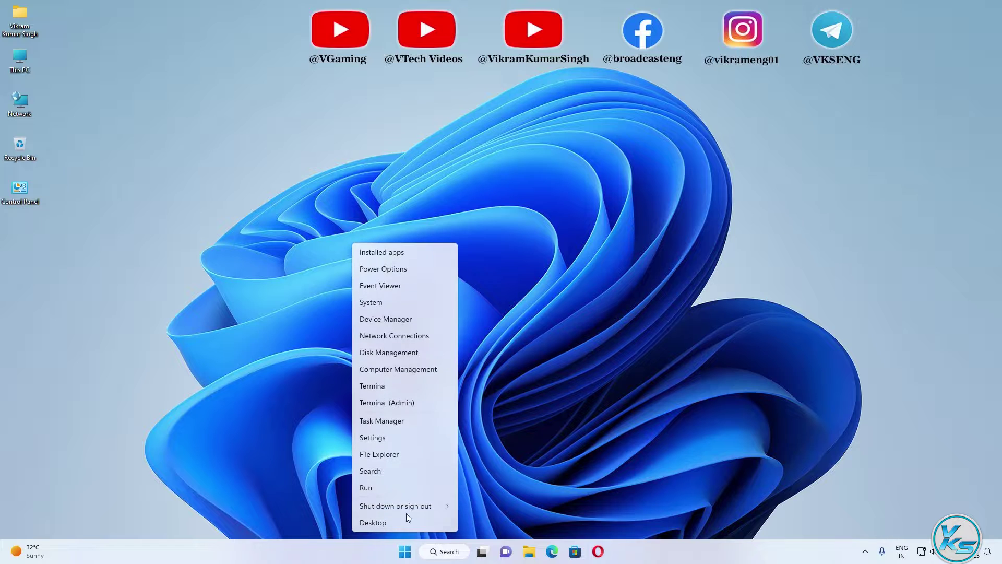
left_click(372, 438)
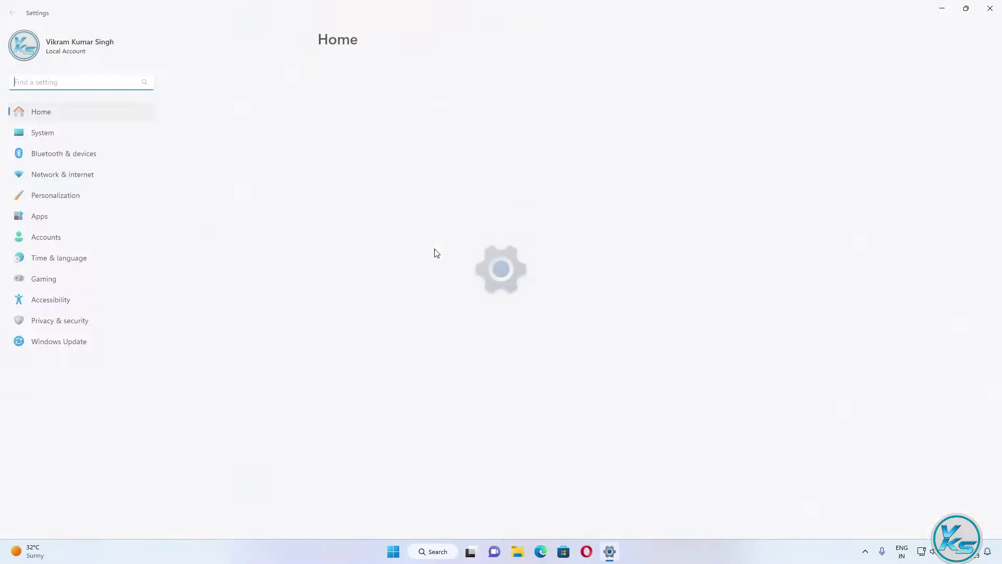
left_click(52, 282)
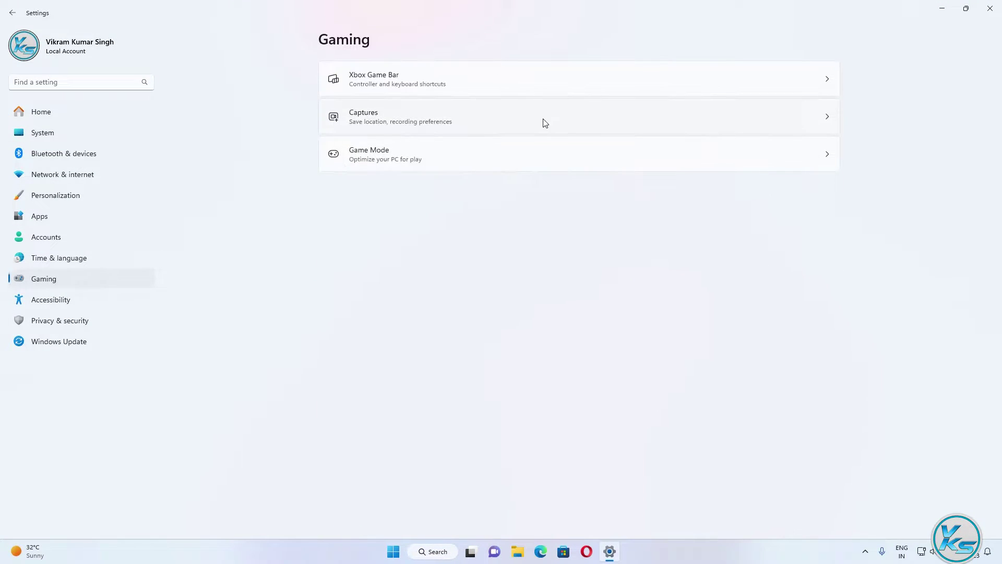
left_click(588, 157)
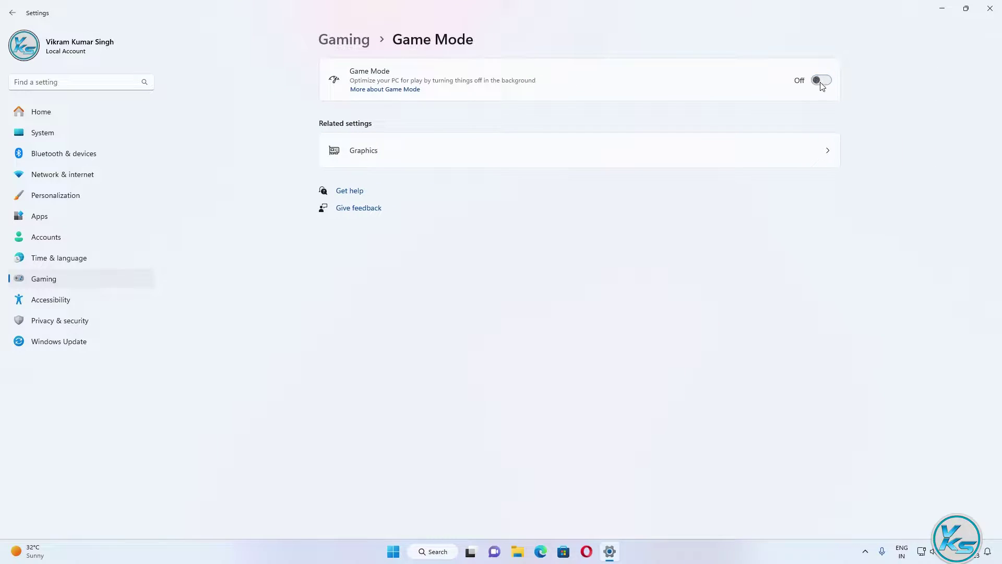
left_click(986, 14)
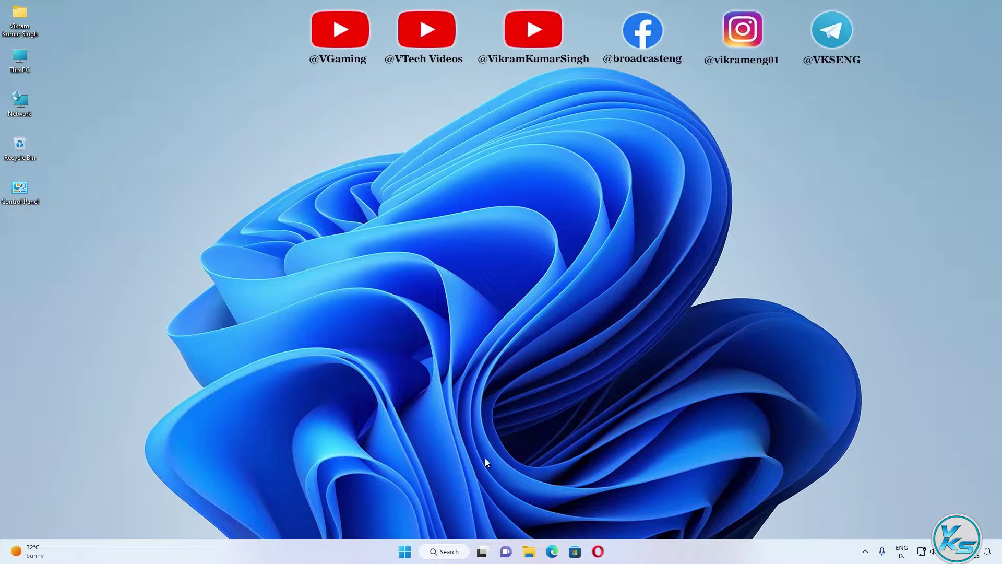
Switch to Epic Games Launcher and open the installation folder of The Evil Within 2 from the game's library management options.
left_click(449, 552)
type("e")
left_click(389, 255)
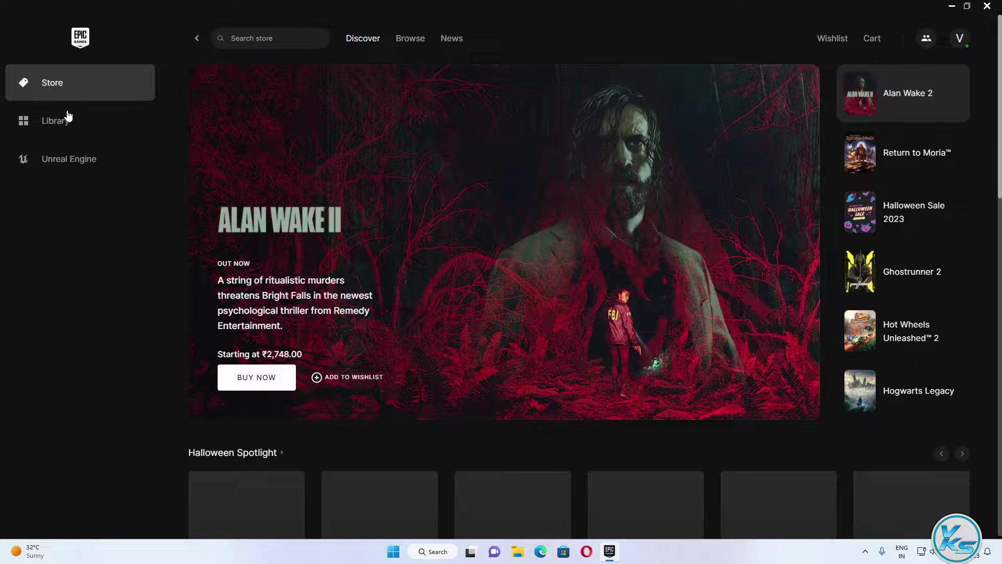
left_click(64, 122)
scroll(190, 138, "down", 2)
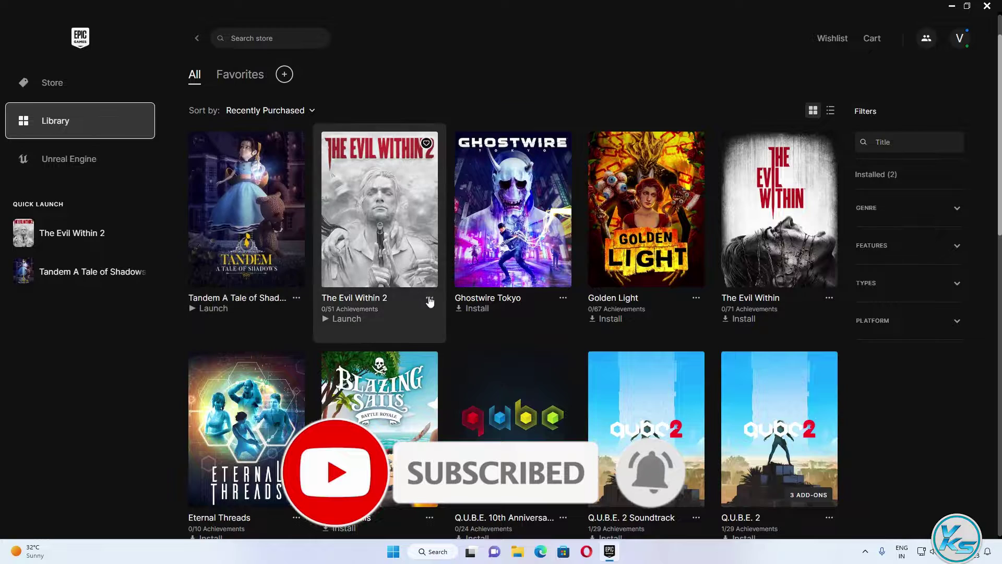
left_click(429, 298)
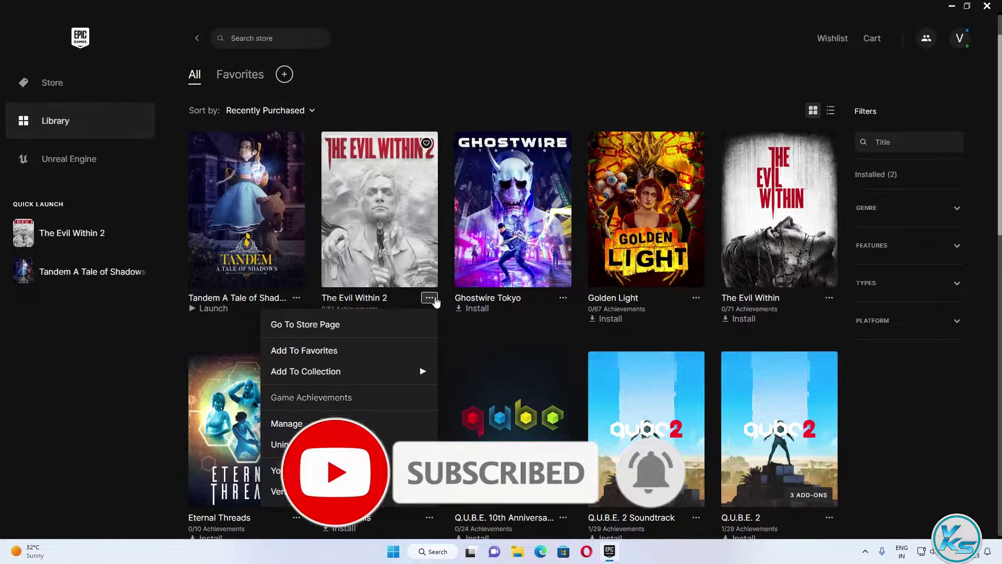
left_click(304, 423)
left_click(570, 352)
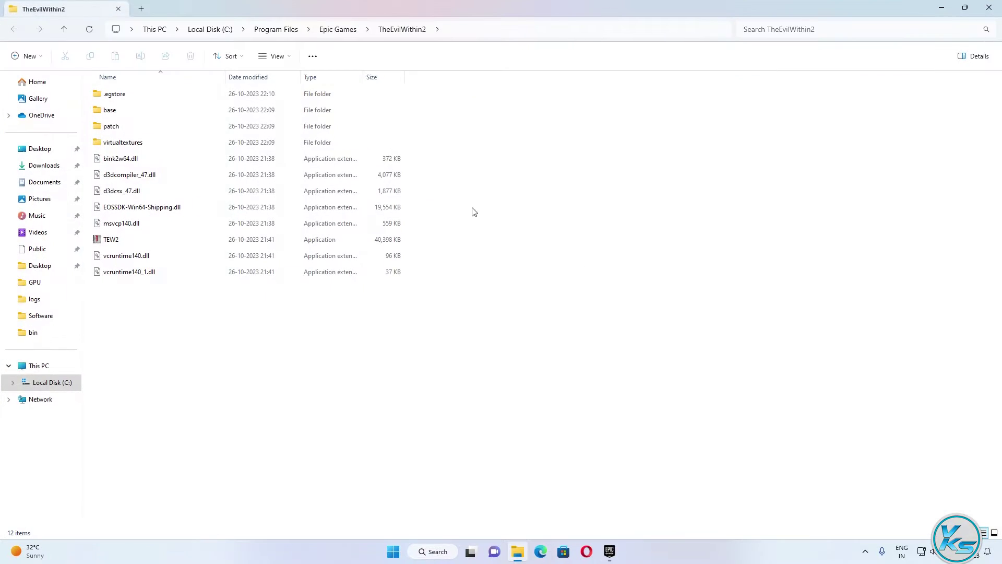
Try running TEW2 as an administrator in its compatibility settings and review its high DPI scaling override performed by Application.
right_click(135, 241)
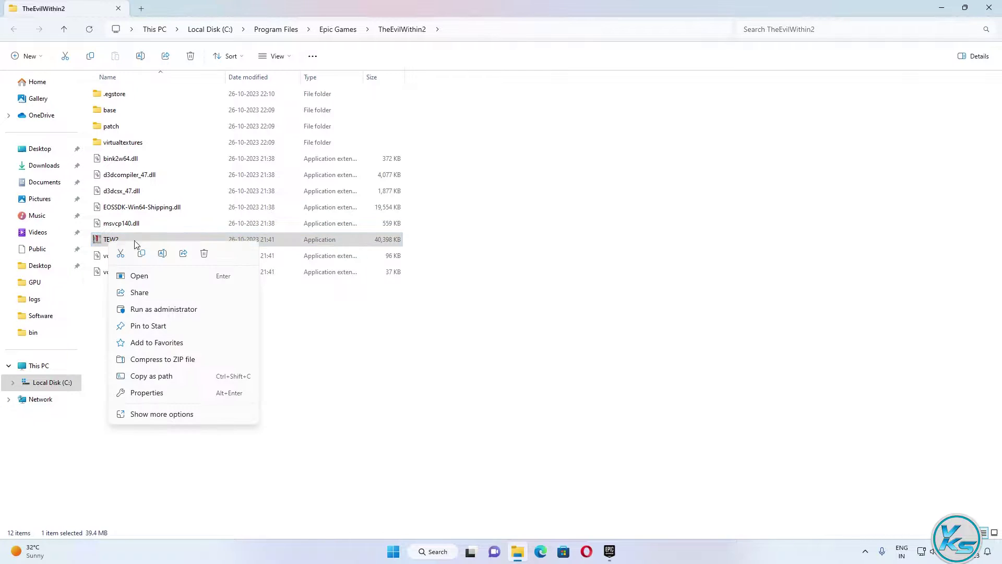
left_click(145, 393)
left_click_drag(194, 251, 465, 87)
left_click(426, 102)
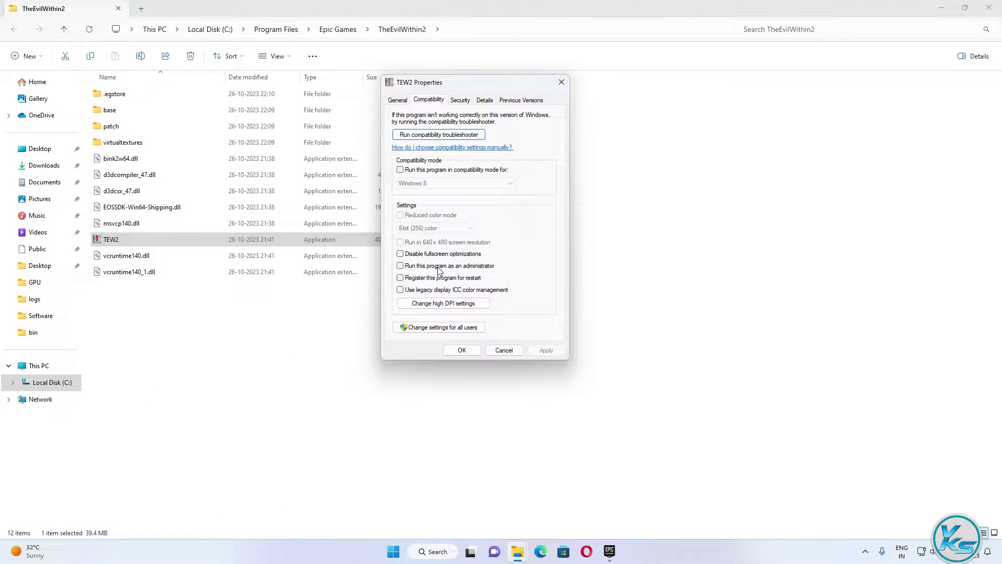
left_click(437, 303)
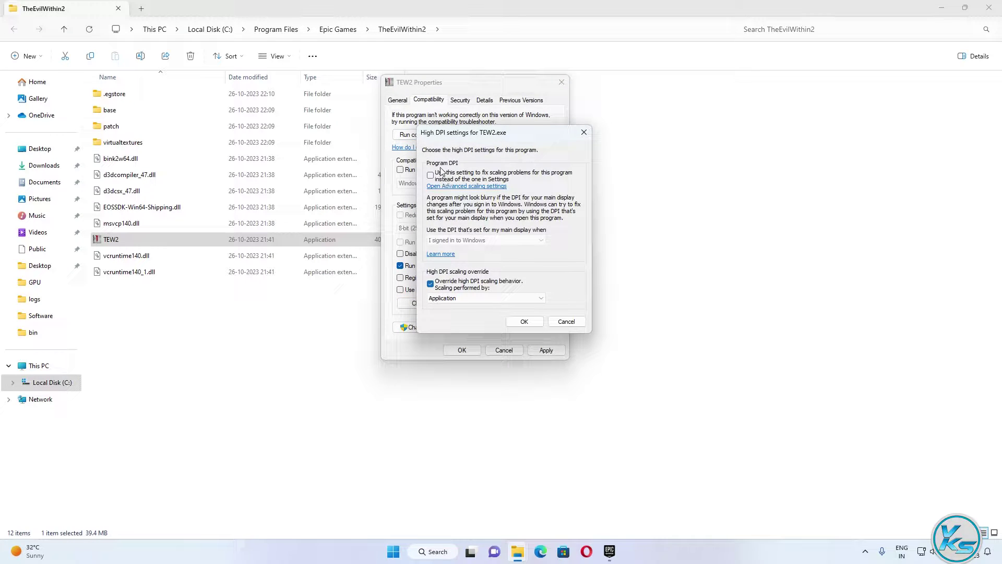
left_click(565, 321)
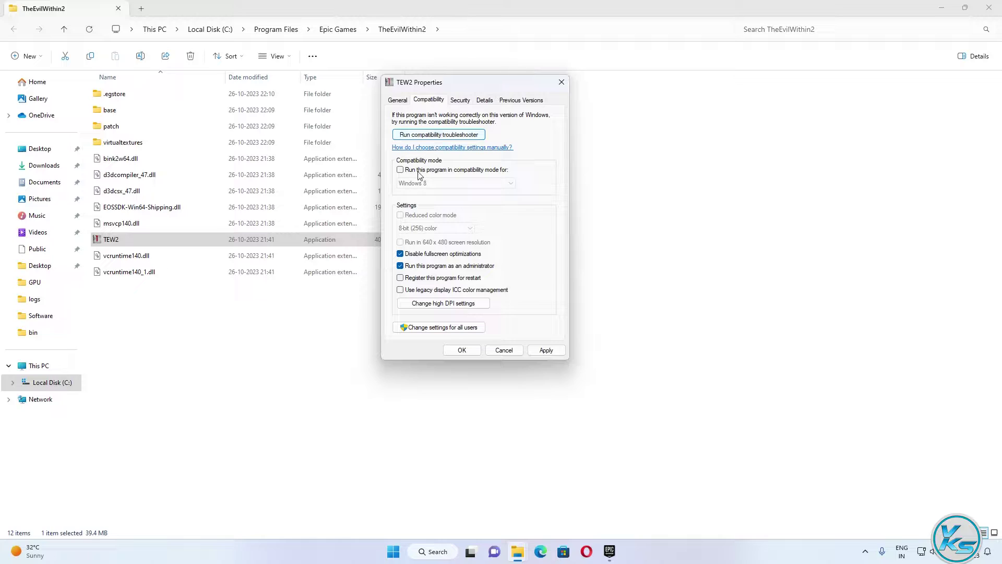
Try Windows 8 compatibility mode for TEW2, then discard the changes to its properties.
left_click(400, 169)
left_click(456, 183)
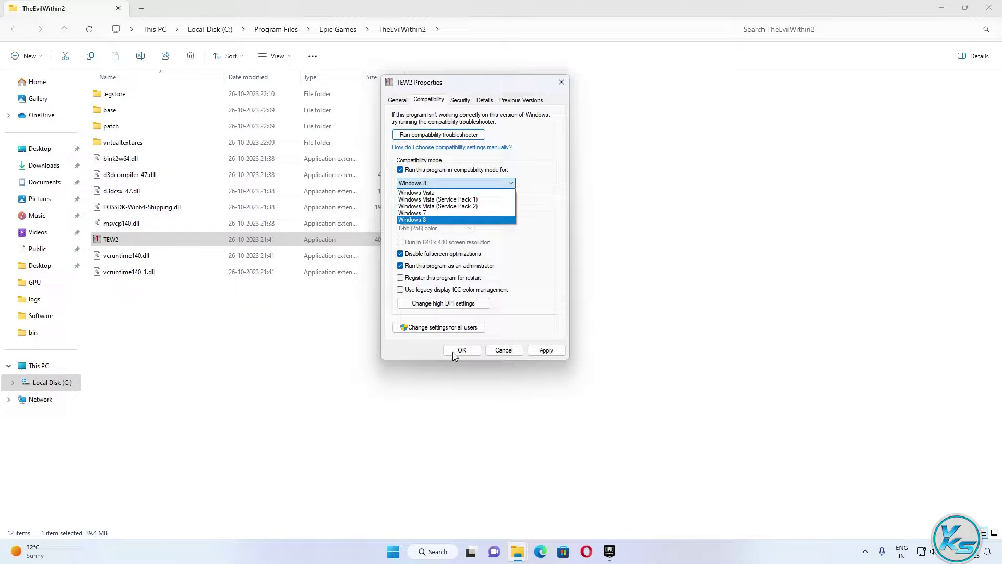
left_click(499, 352)
left_click(499, 352)
Copy the folder path C:\Program Files\Epic Games\TheEvilWithin2, then close the folder and minimize Epic Games Launcher.
left_click(446, 33)
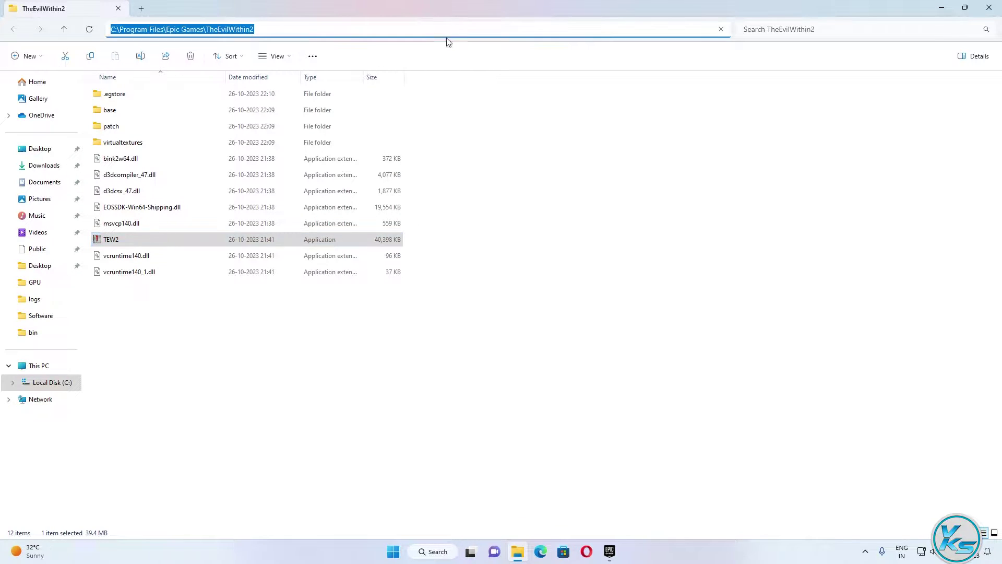
right_click(239, 31)
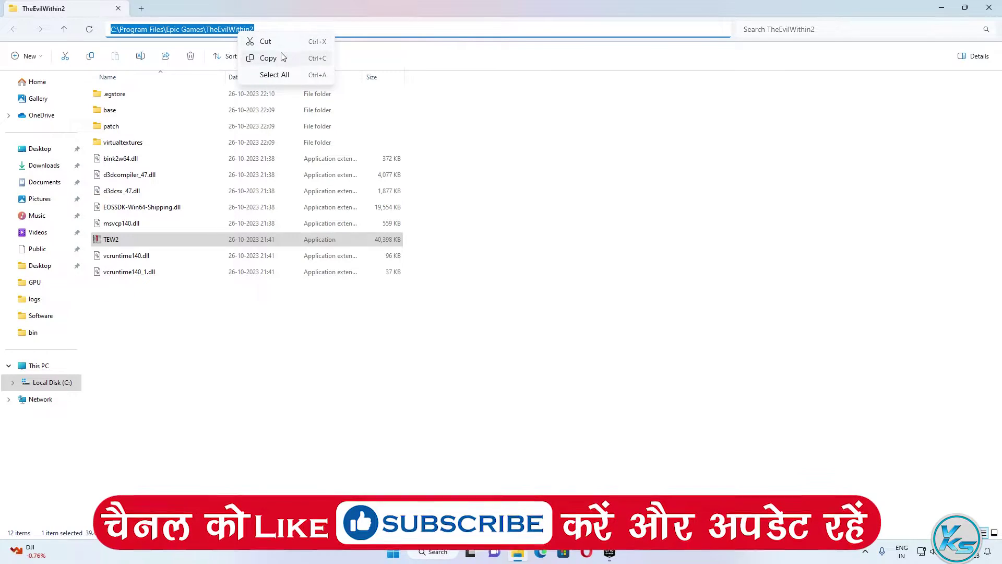
left_click(269, 58)
left_click(986, 5)
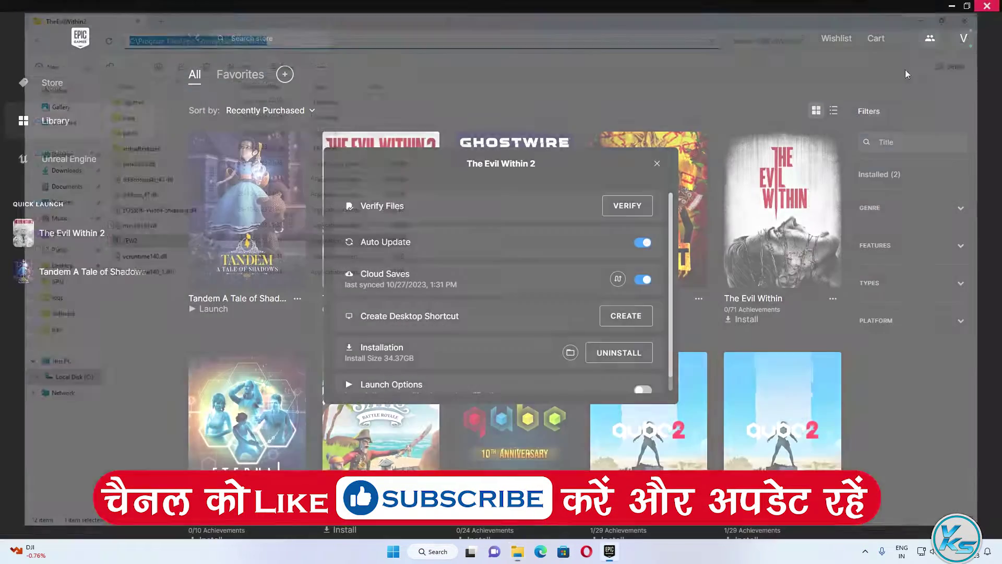
left_click(951, 6)
Check the Virus & threat protection page in Windows Security, then close it.
left_click(866, 551)
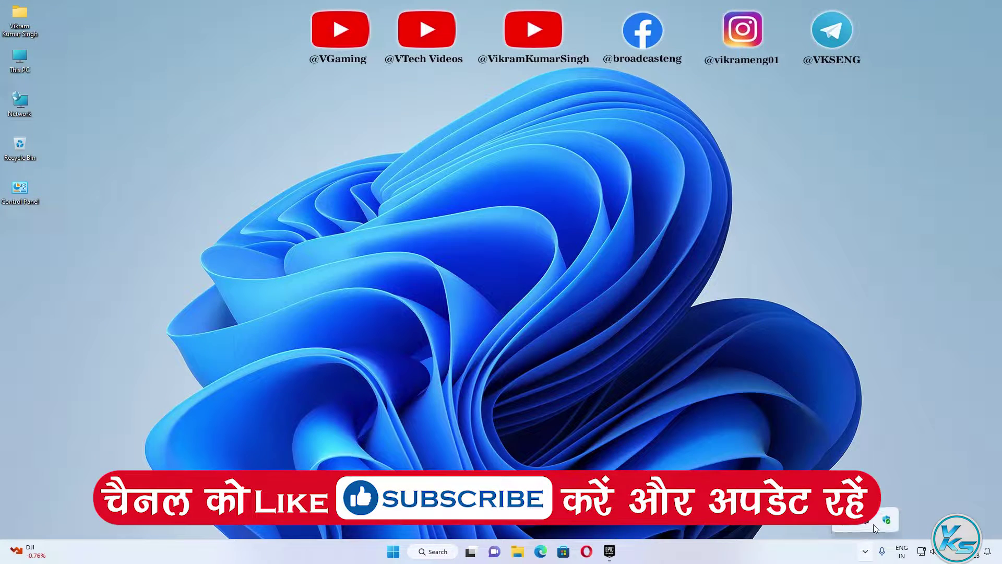
left_click(886, 521)
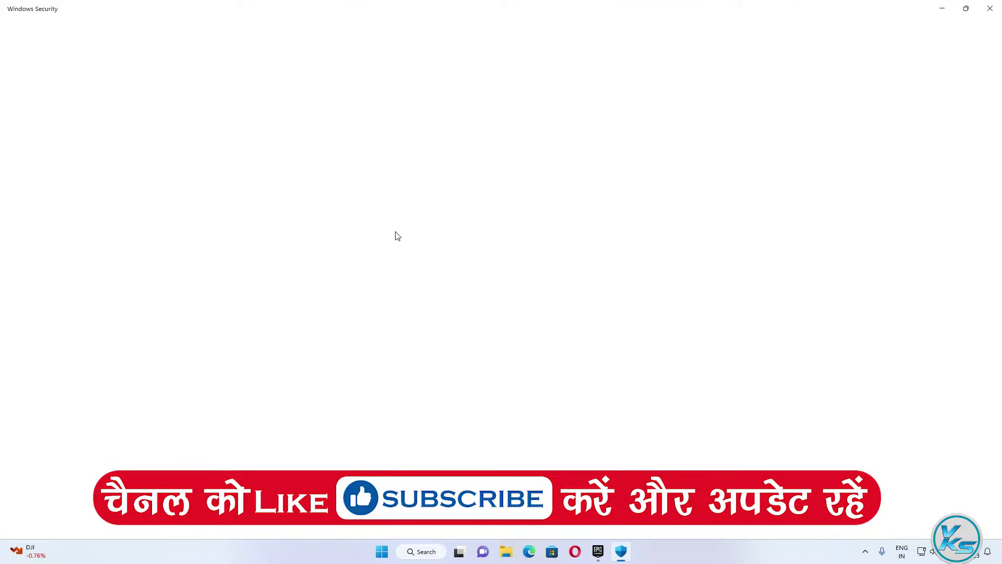
left_click(287, 180)
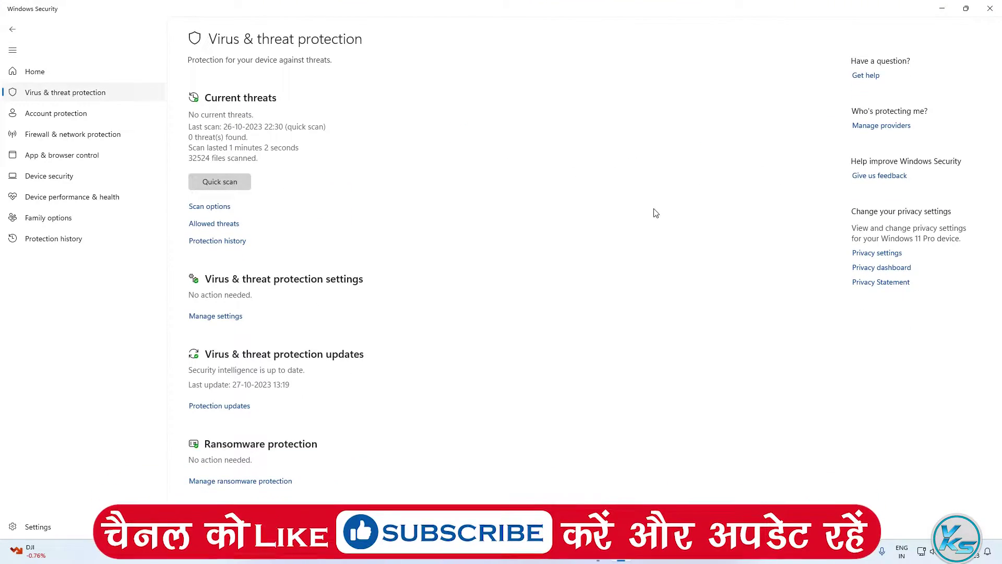
key("alt+F4")
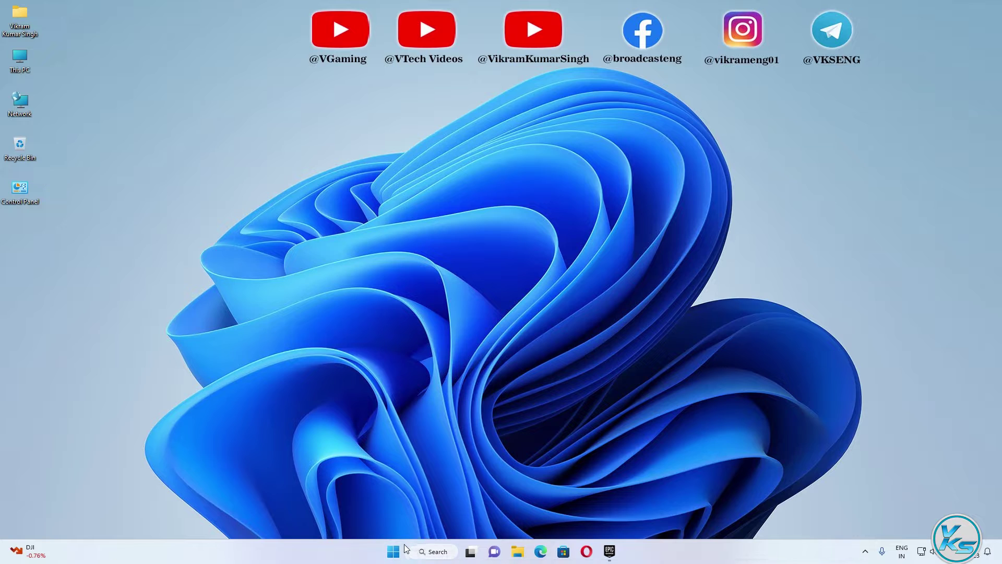
Open the Microsoft Defender Antivirus exclusions through the Privacy & security settings and the Virus & threat protection settings.
right_click(402, 552)
left_click(376, 441)
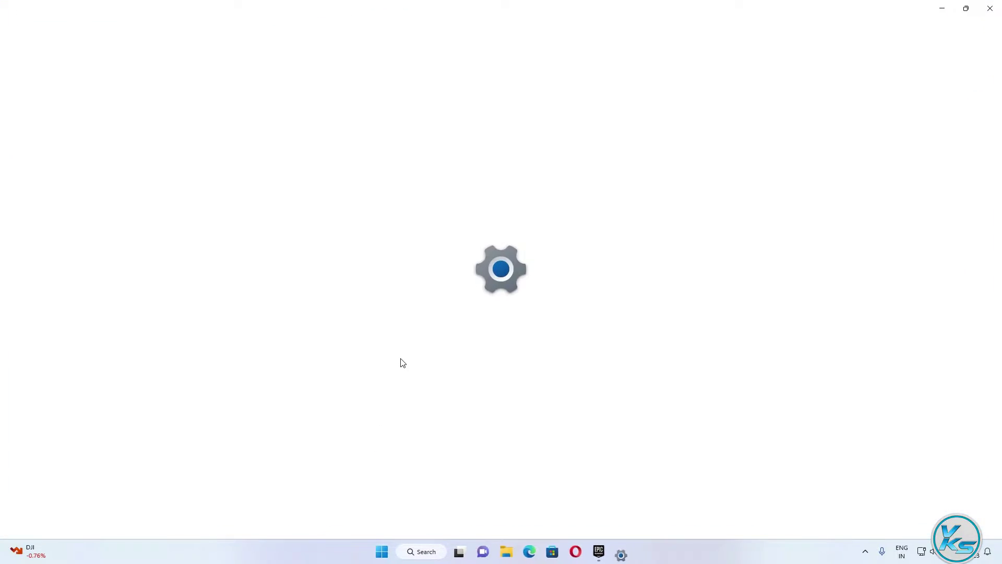
left_click(72, 322)
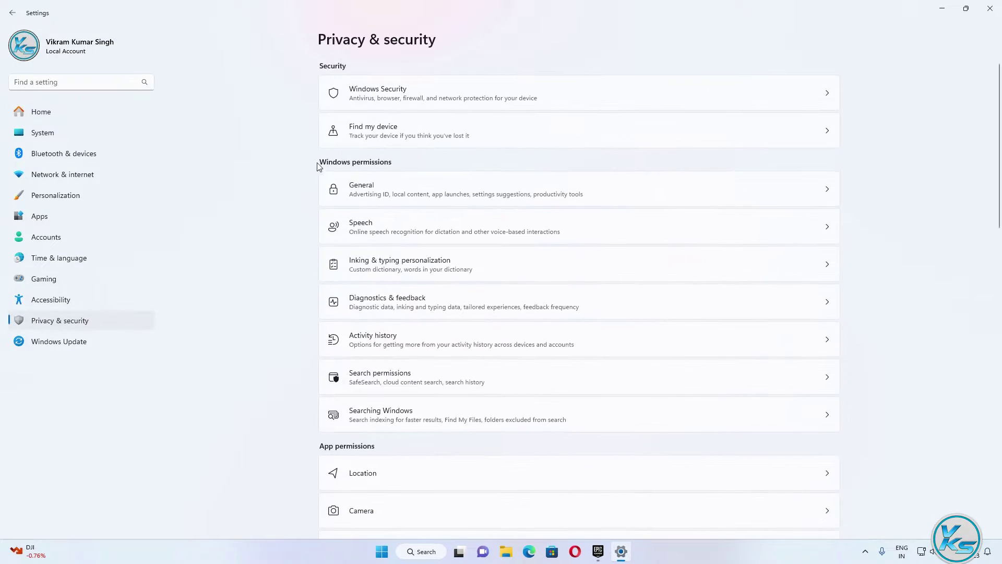
left_click(416, 101)
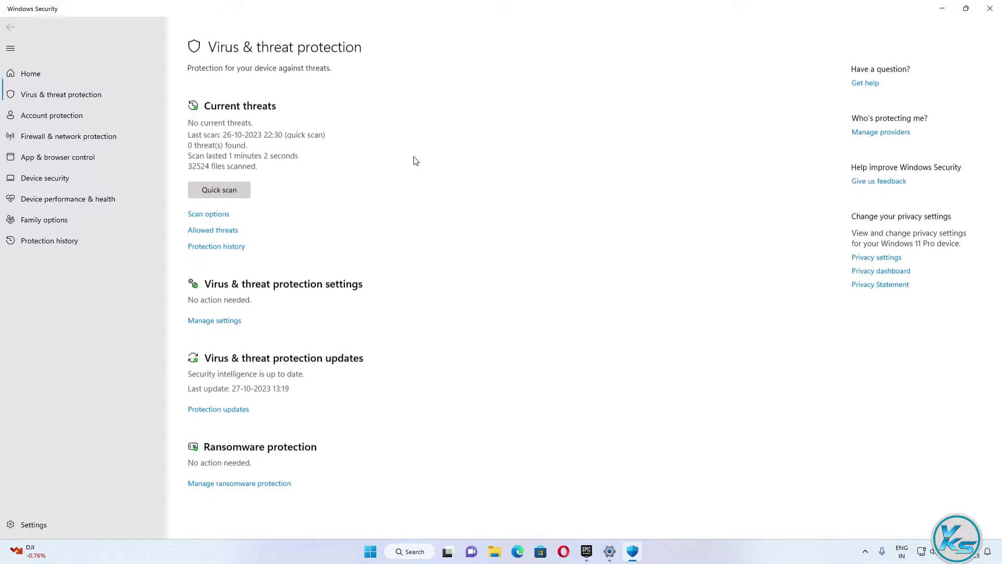
left_click(224, 319)
scroll(304, 296, "down", 10)
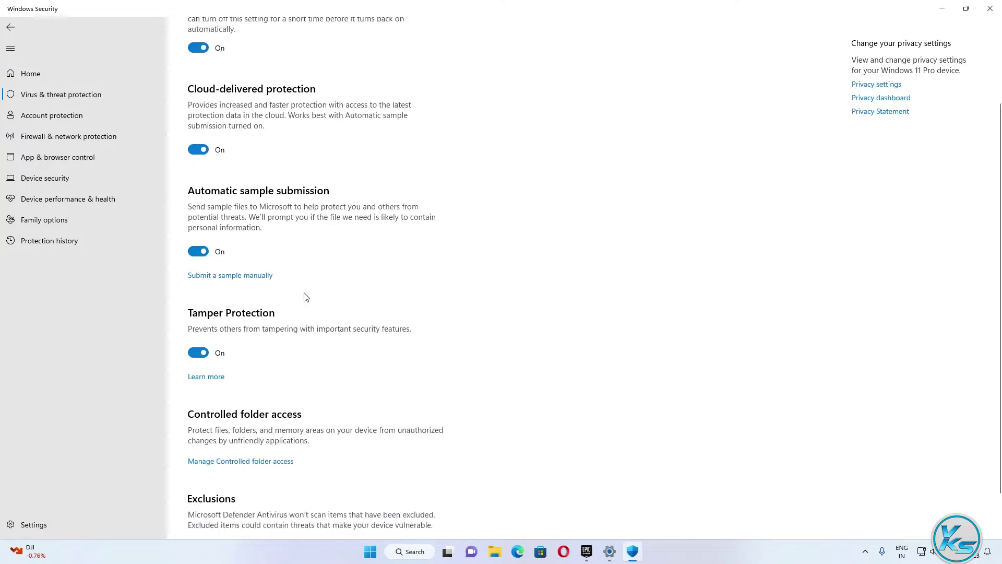
left_click(230, 506)
left_click(553, 355)
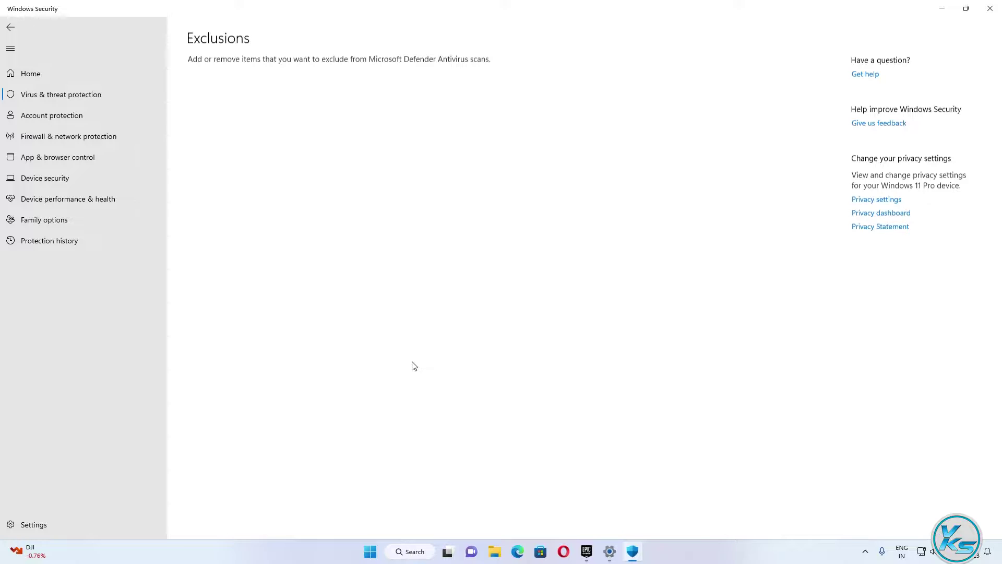
Add C:\Program Files\Epic Games\TheEvilWithin2 as a folder exclusion, then close Windows Security and Settings.
left_click(265, 116)
left_click(229, 154)
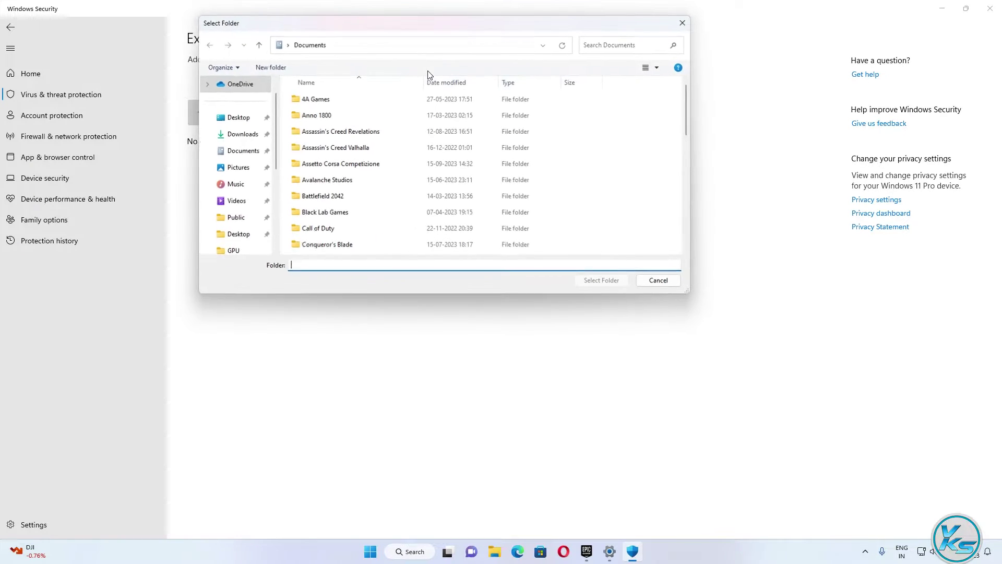
left_click(442, 46)
right_click(443, 46)
left_click(469, 90)
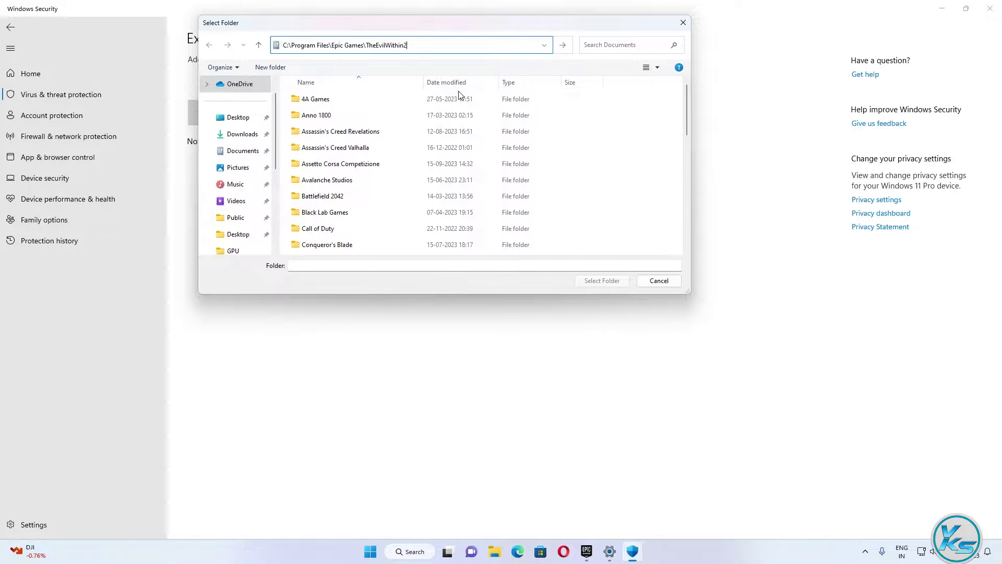
key("Return")
left_click(593, 282)
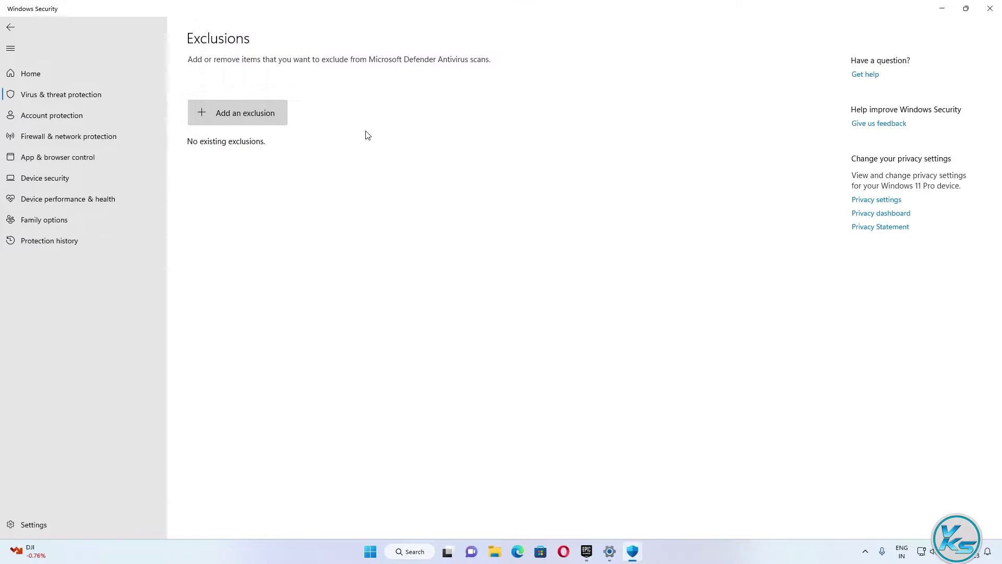
left_click(354, 149)
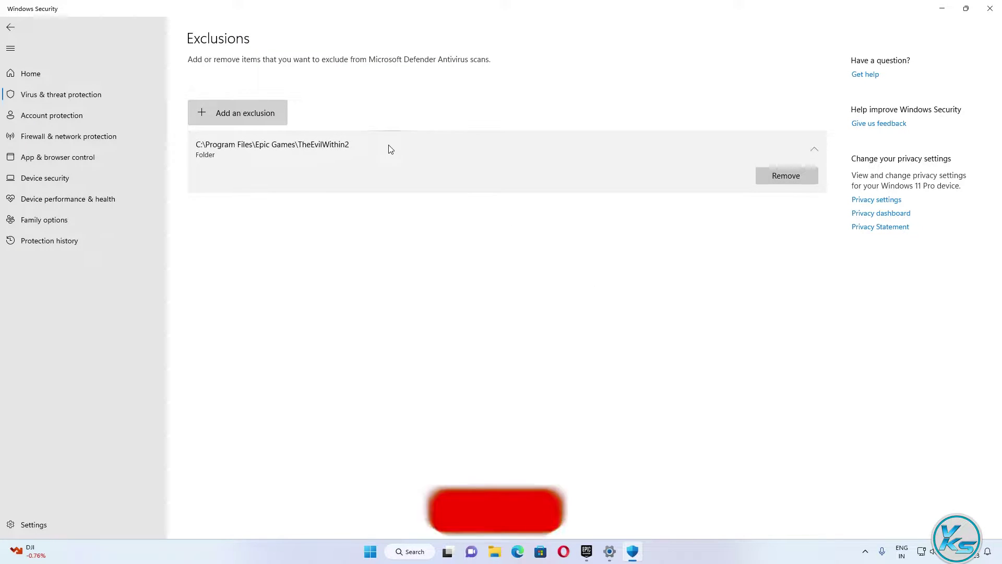
left_click(986, 10)
left_click(986, 10)
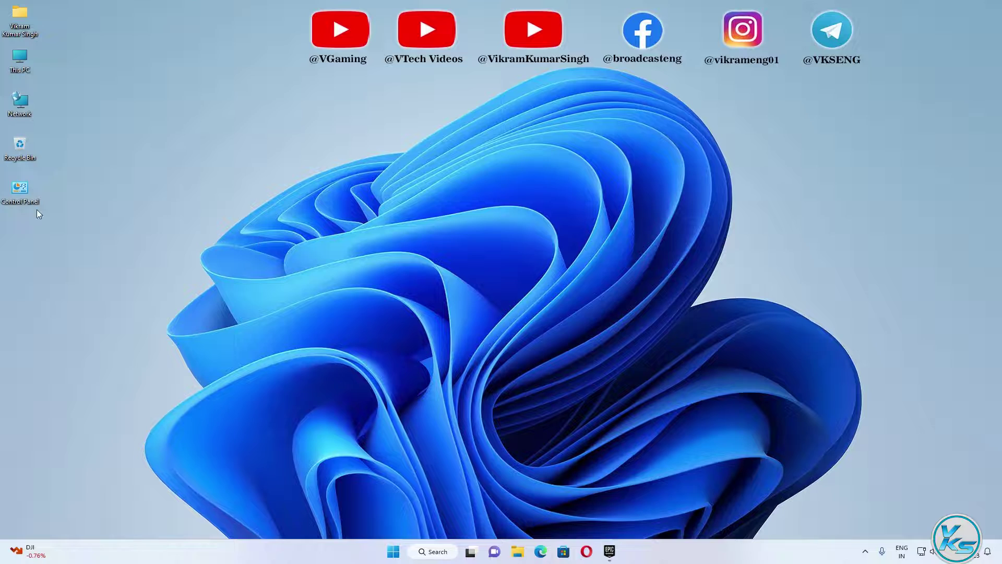
Open the list of apps allowed through Windows Defender Firewall from Control Panel in Large icons view, and unlock it for changes.
key("super+s")
type("control panel")
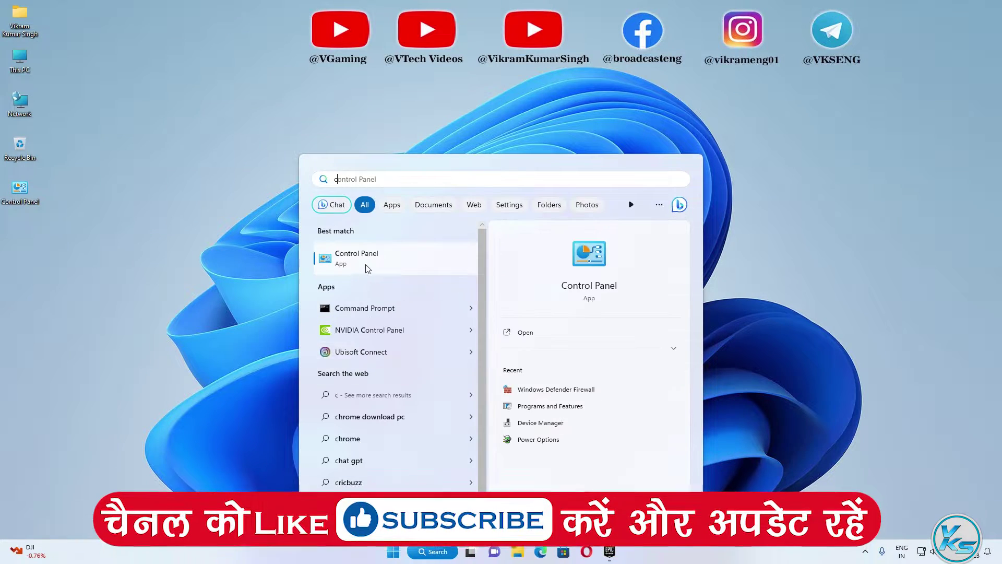
left_click(361, 261)
left_click(938, 59)
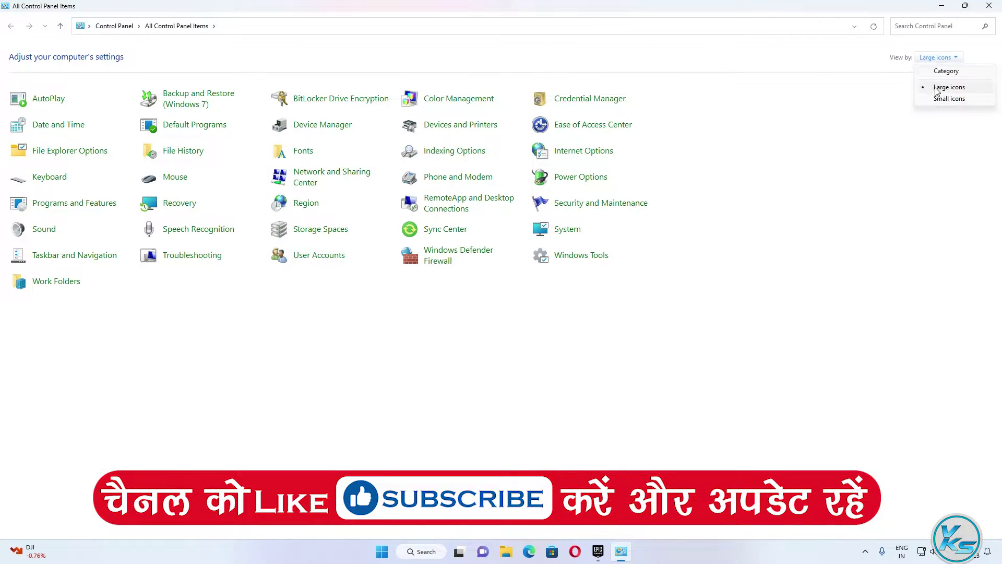
left_click(937, 83)
left_click(439, 261)
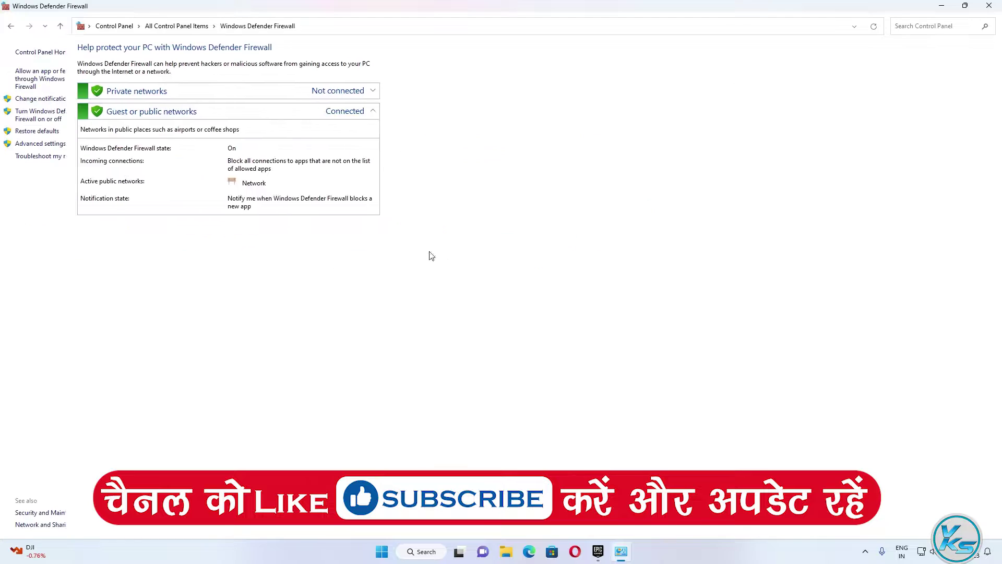
left_click(62, 77)
left_click(605, 81)
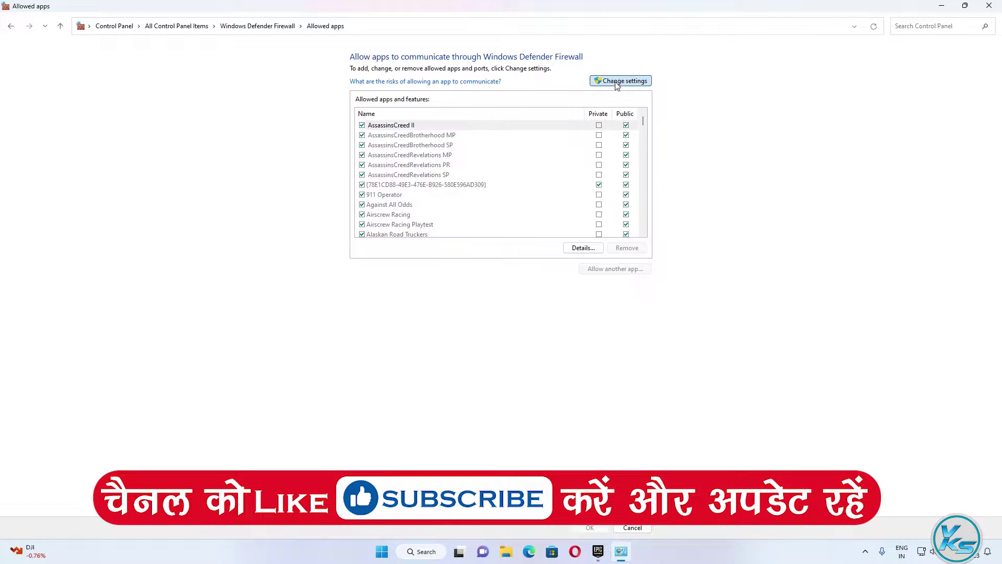
Allow the TEW2 application from C:\Program Files\Epic Games\TheEvilWithin2 through the firewall, save the allowed apps list and close it.
left_click(621, 269)
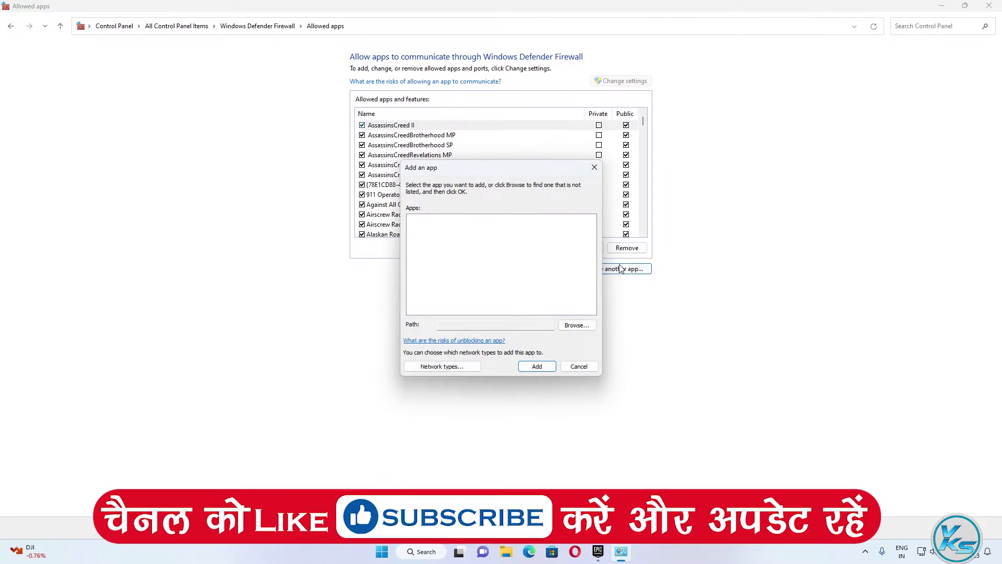
left_click(573, 326)
left_click(535, 93)
right_click(545, 96)
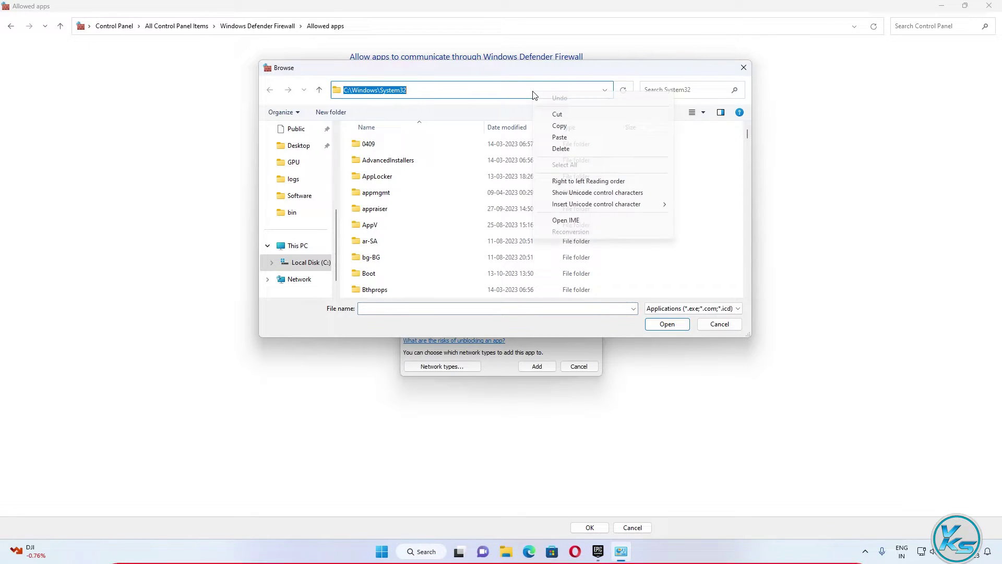
left_click(562, 137)
key("Return")
left_click(368, 210)
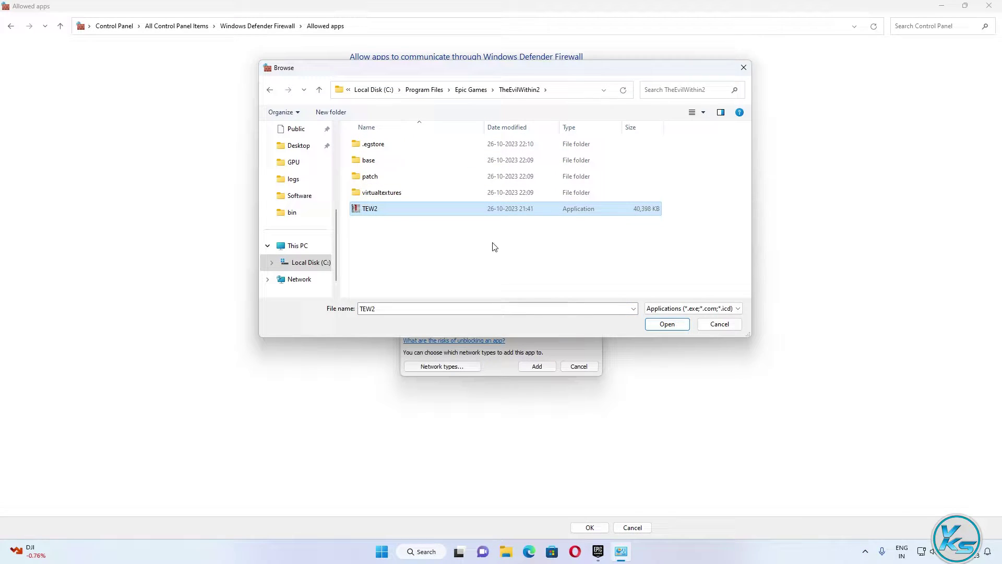
left_click(662, 324)
left_click(522, 368)
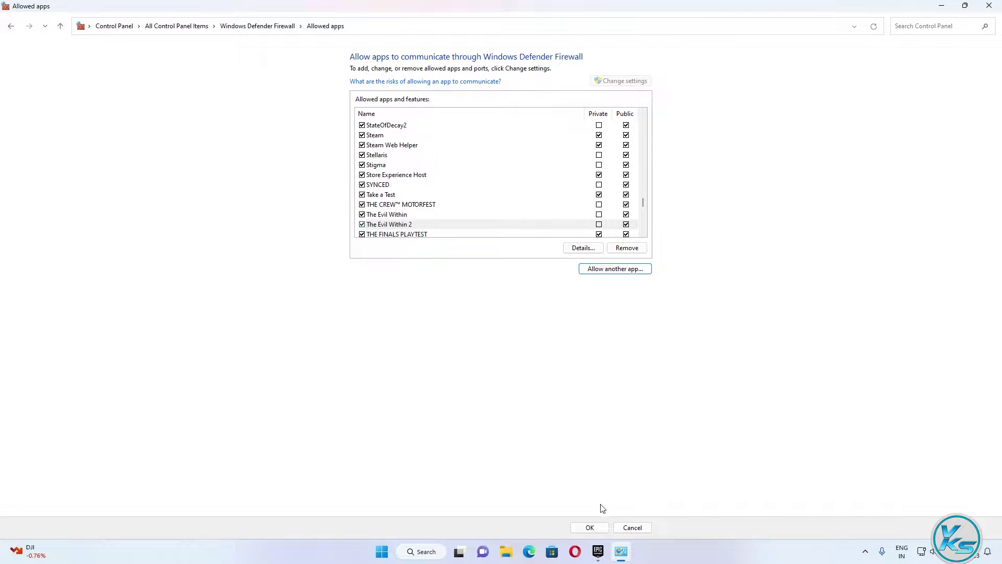
left_click(589, 527)
left_click(989, 6)
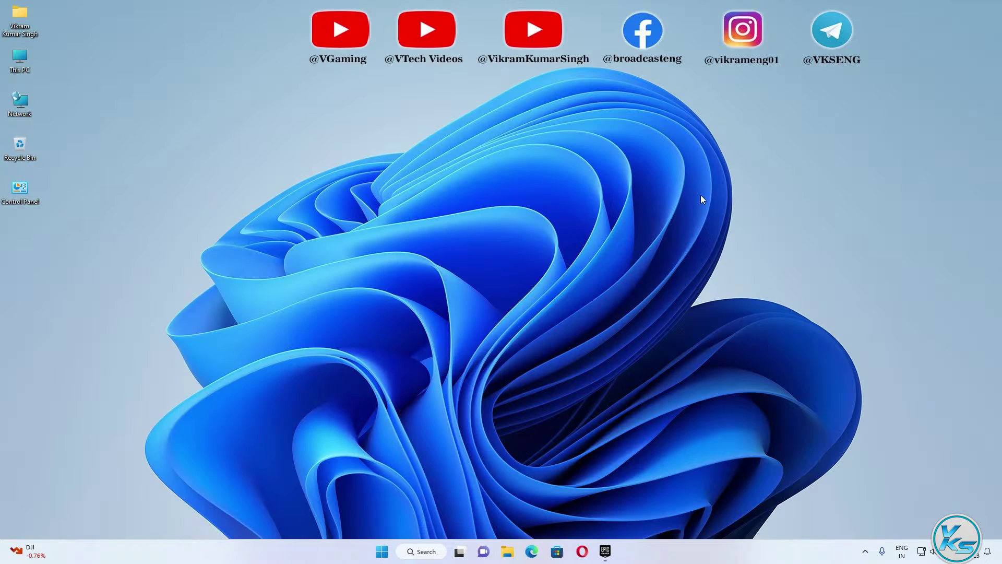
Find and open NVIDIA Control Panel through Windows search and show the per-program settings under Manage 3D settings.
left_click(865, 551)
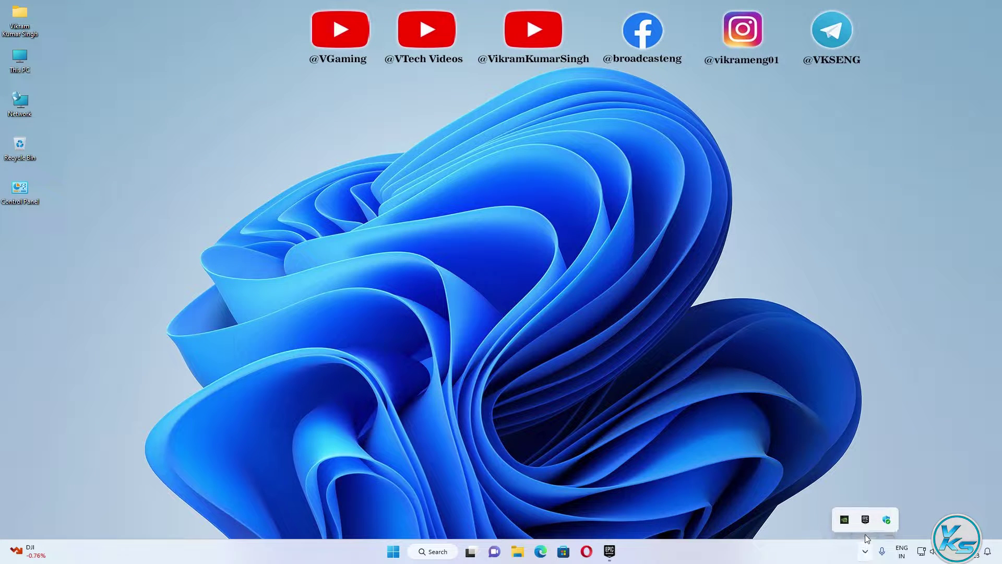
left_click(431, 550)
type("n")
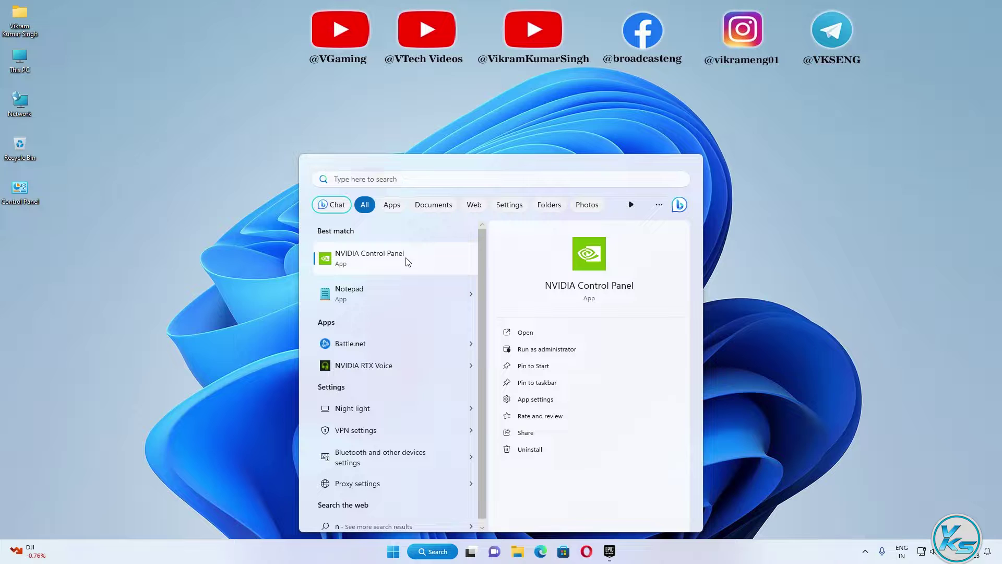
left_click(407, 261)
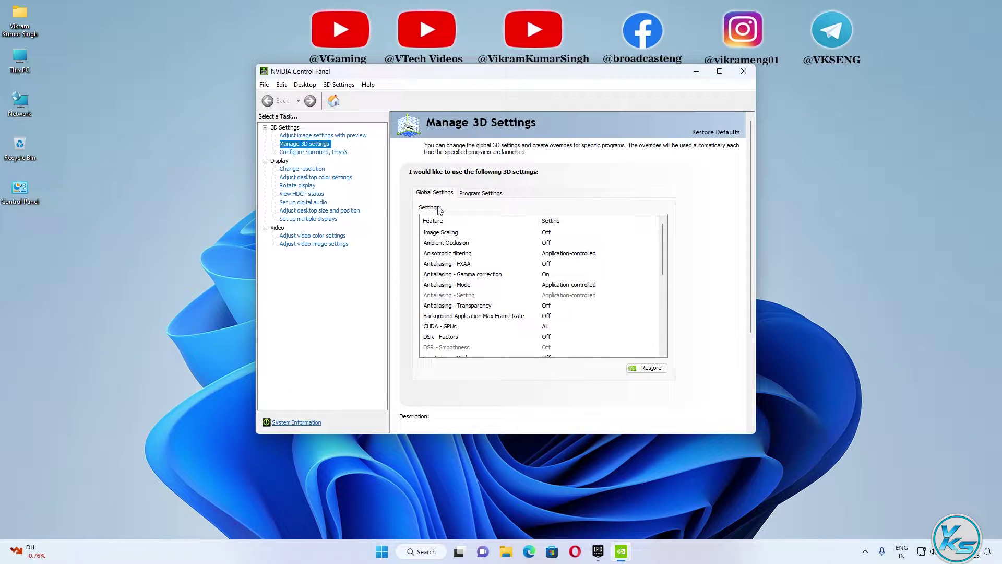
left_click(478, 194)
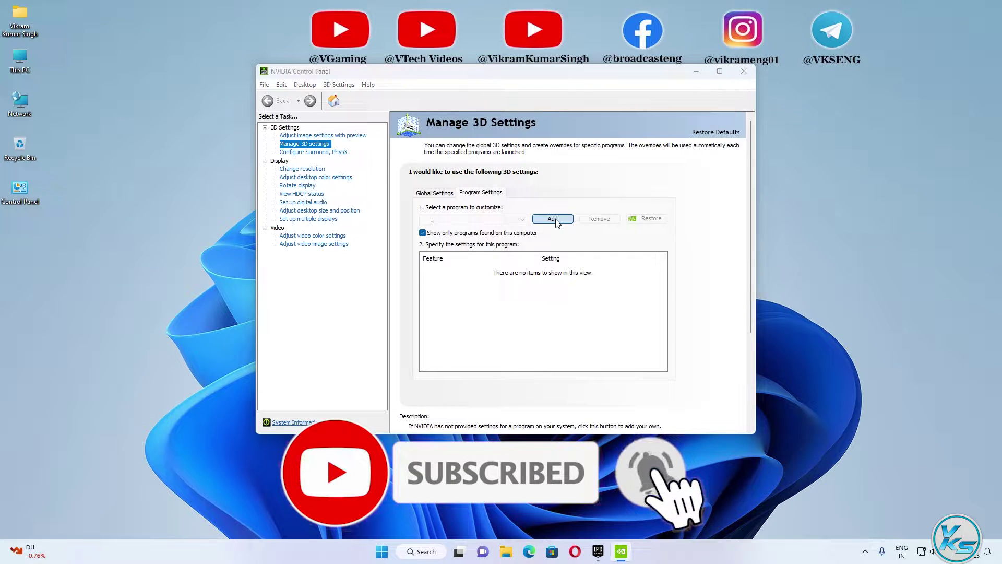
Add the TEW2 executable from C:\Program Files\Epic Games\TheEvilWithin2 as the program to customize in the 3D settings.
left_click(556, 220)
left_click(602, 347)
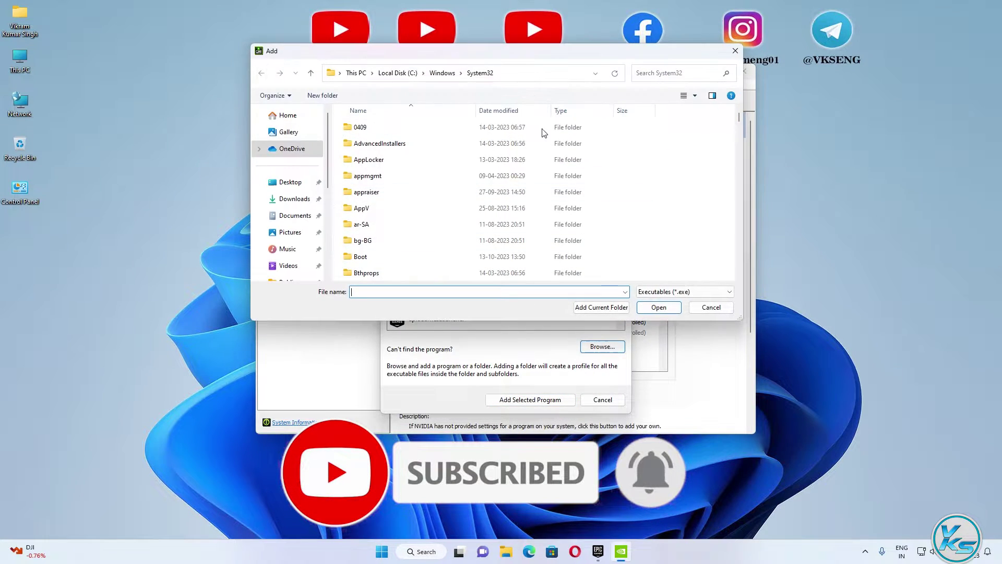
left_click(537, 73)
right_click(547, 77)
left_click(584, 117)
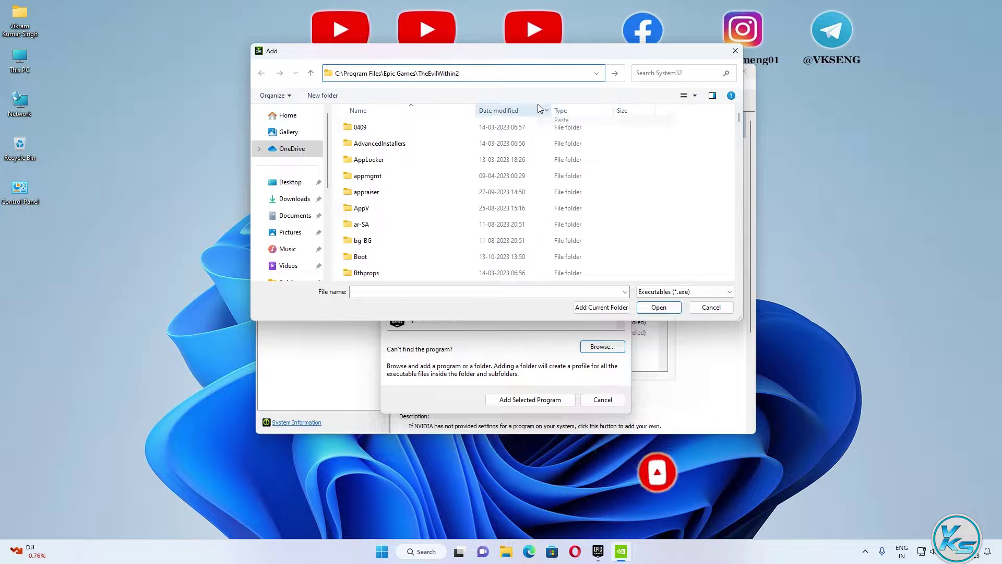
key("Return")
left_click(388, 193)
left_click(643, 309)
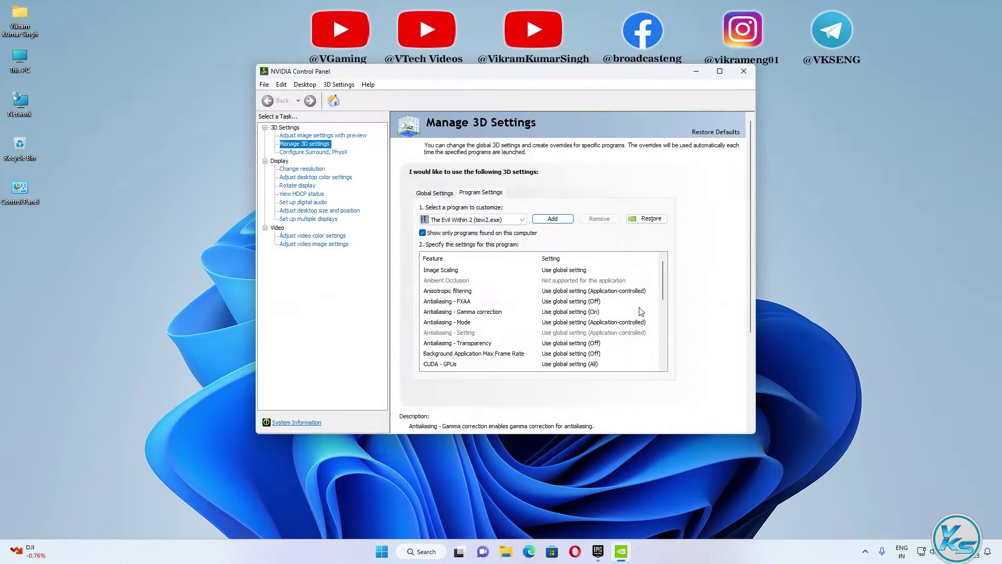